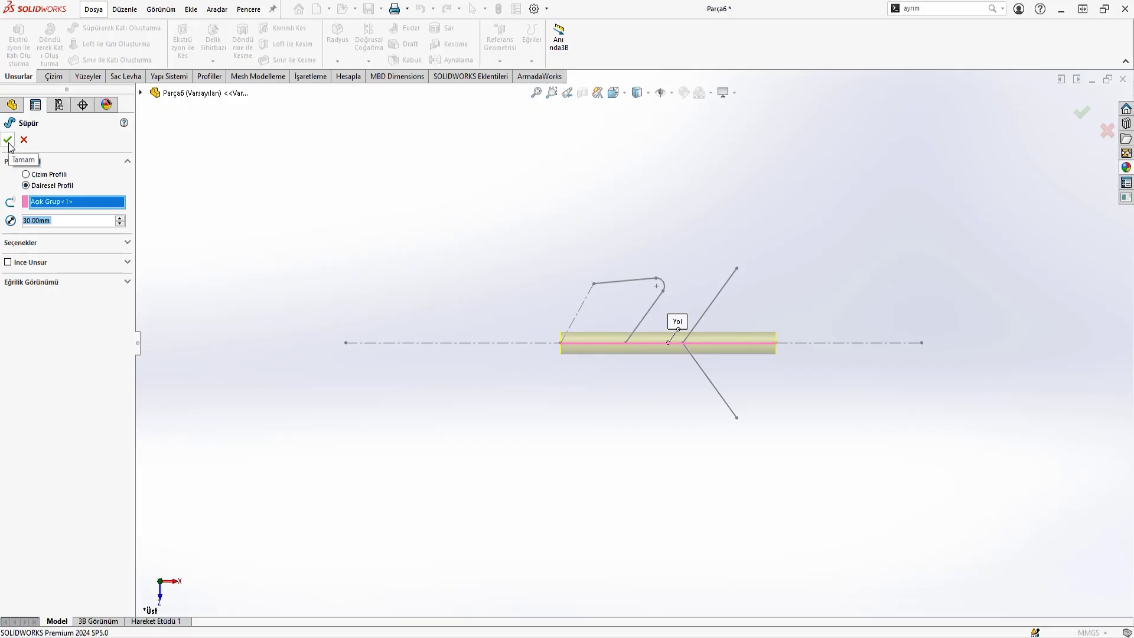
Step: Complete the 30 mm circular sweep along the horizontal centre path and show its sketch Çizim2 for a new sweep
click(9, 145)
click(112, 28)
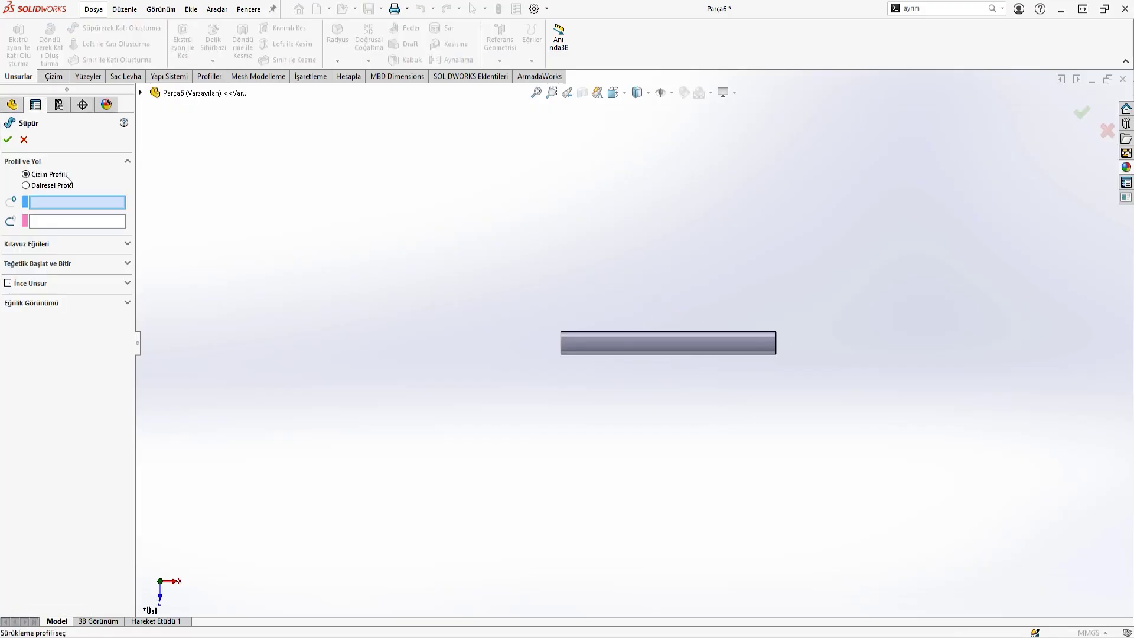
click(141, 94)
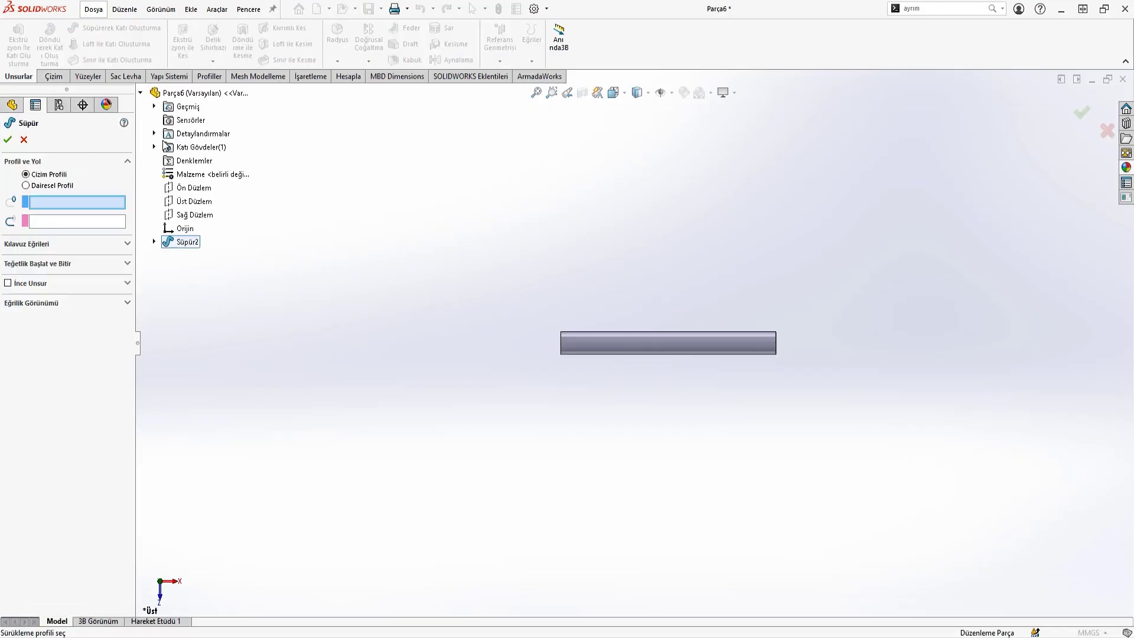
click(155, 241)
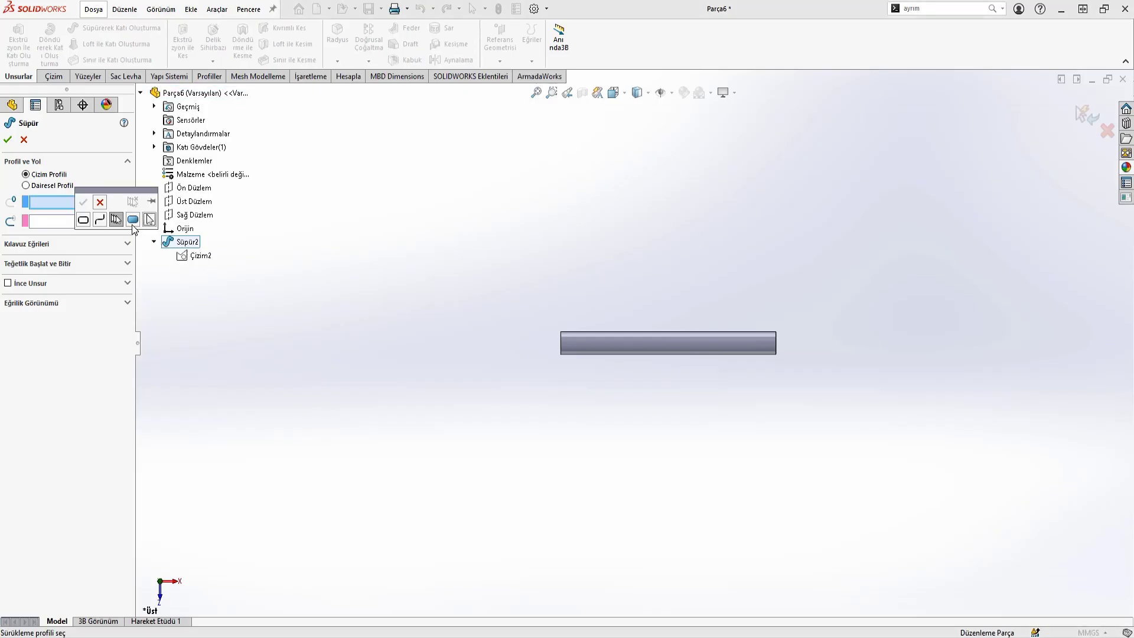
click(100, 202)
right_click(188, 259)
click(203, 281)
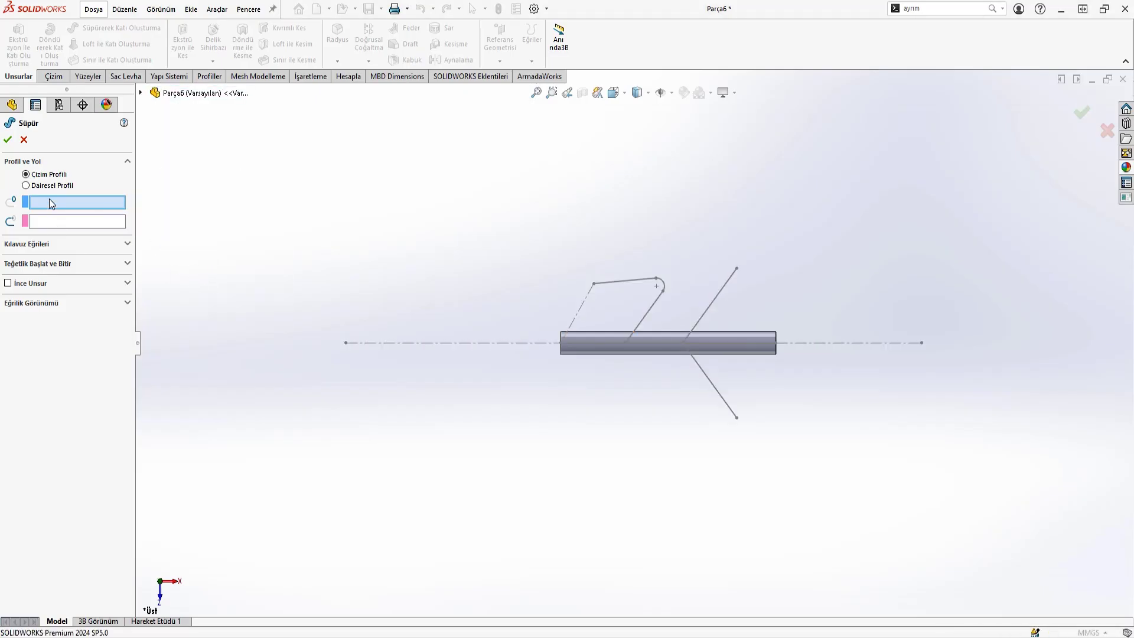
Step: Use a circular profile for the sweep and choose the bent open chain above the horizontal pipe as its path
click(26, 185)
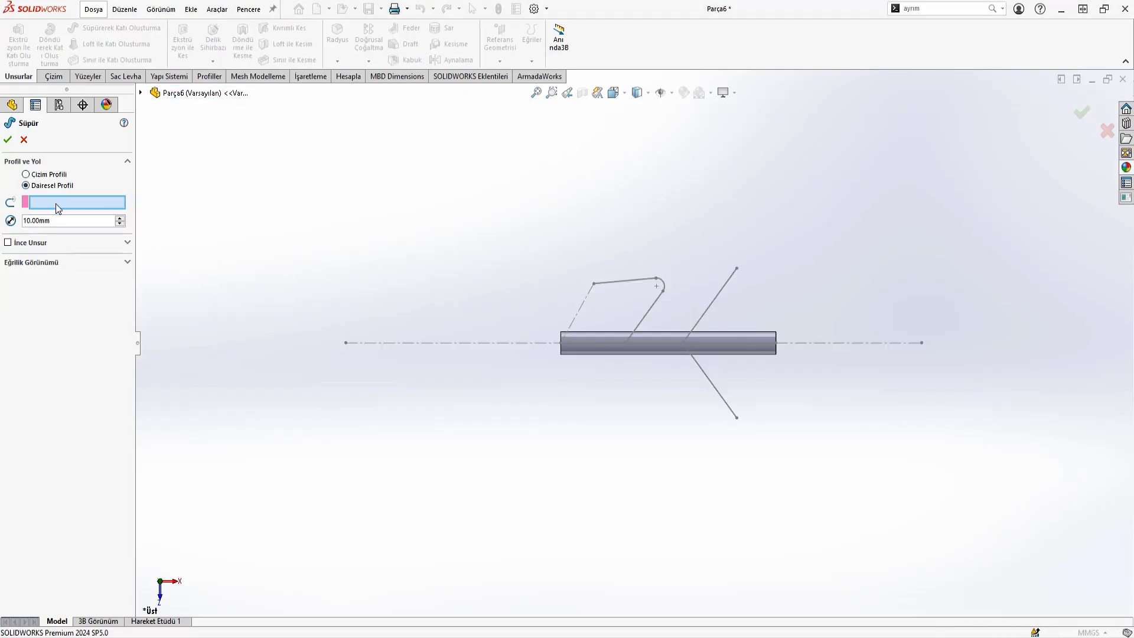
click(650, 315)
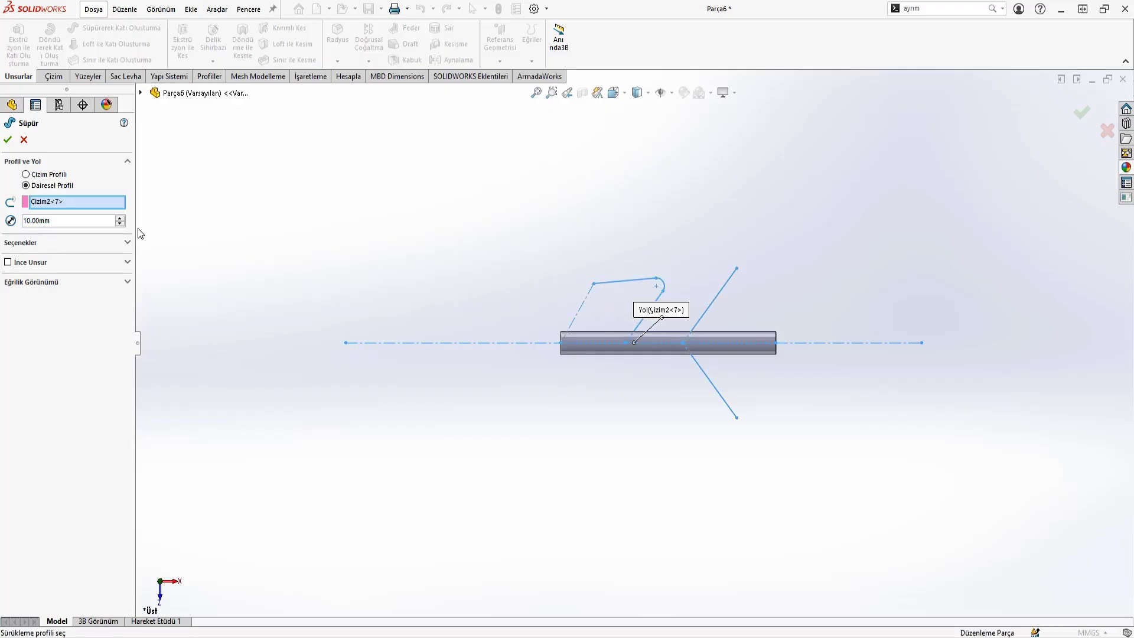
right_click(90, 204)
click(164, 222)
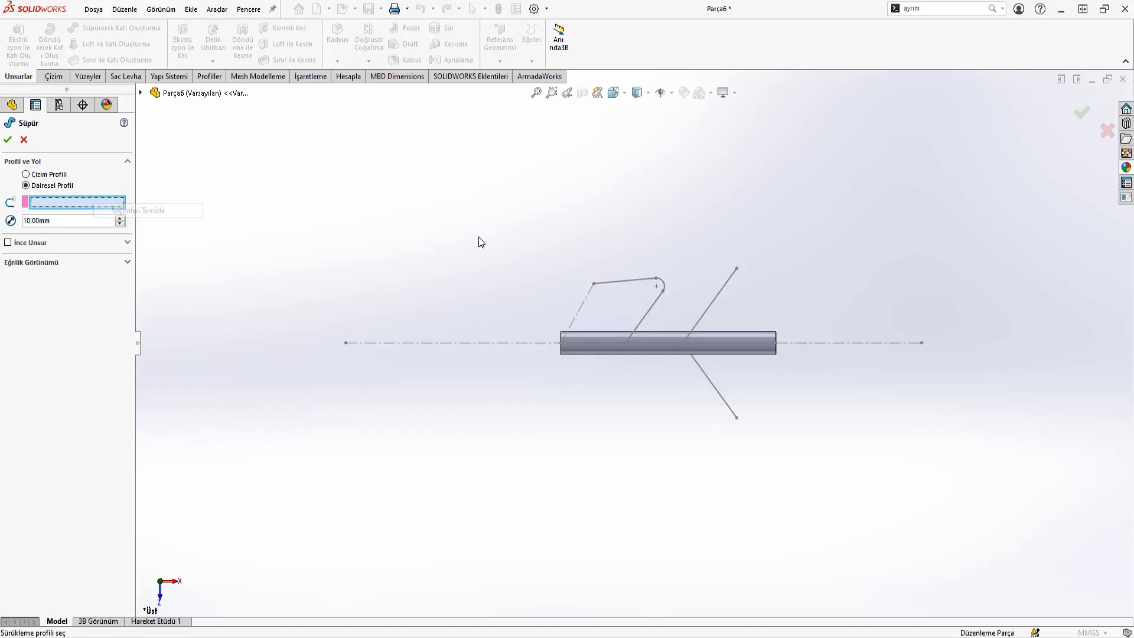
right_click(479, 239)
click(520, 274)
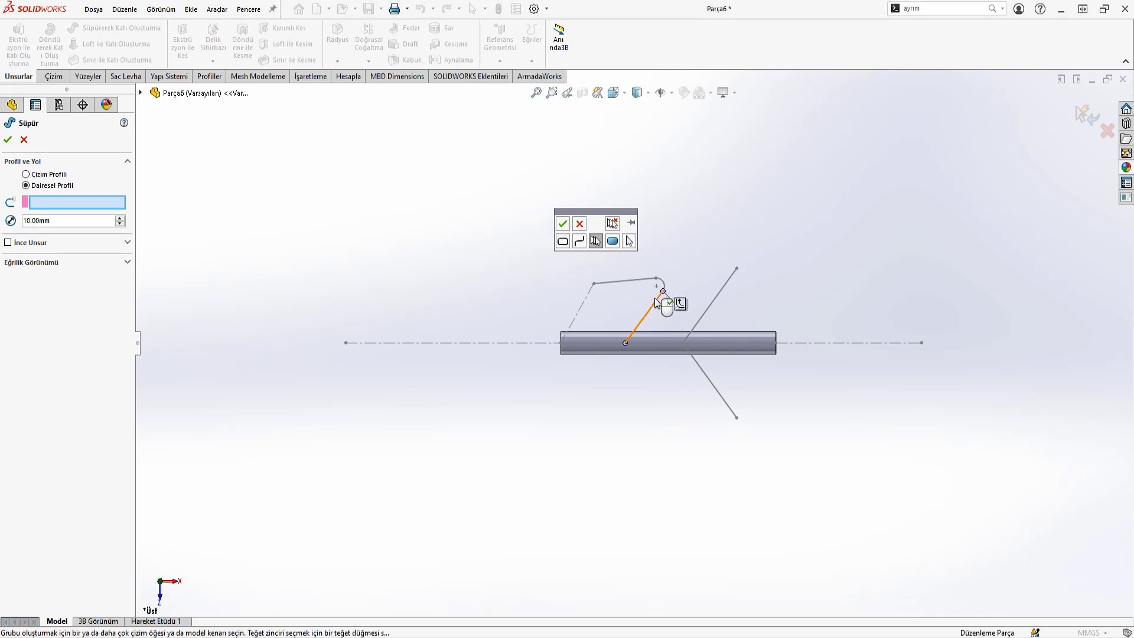
click(645, 282)
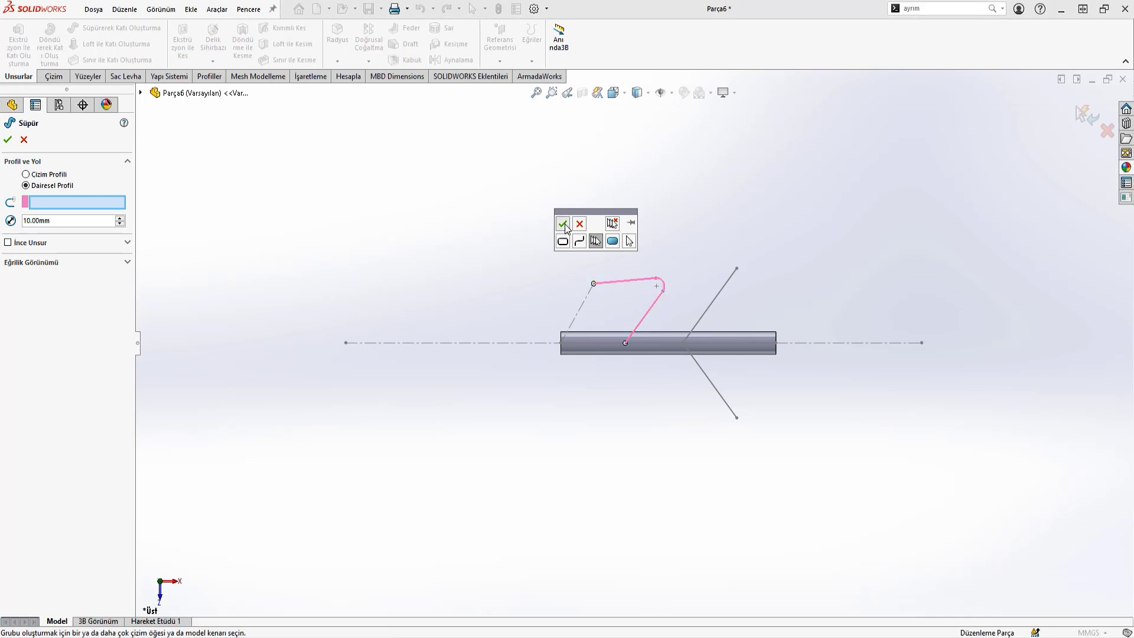
click(563, 224)
Step: Set the bent branch's sweep diameter to 22 mm and create the sweep
click(120, 218)
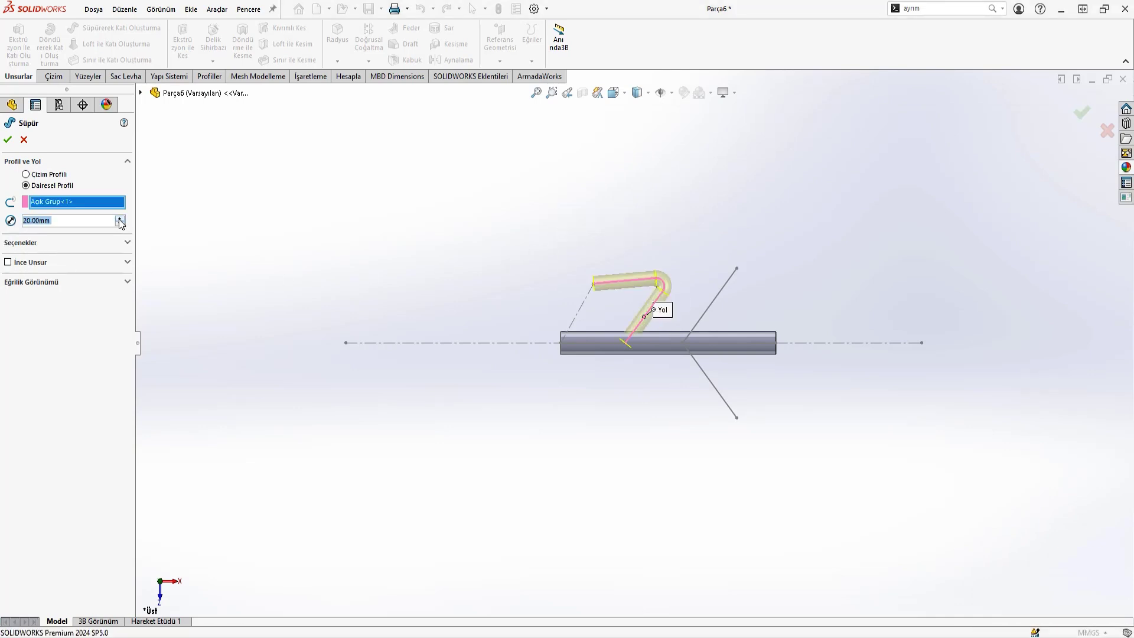
text(25)
key(Return)
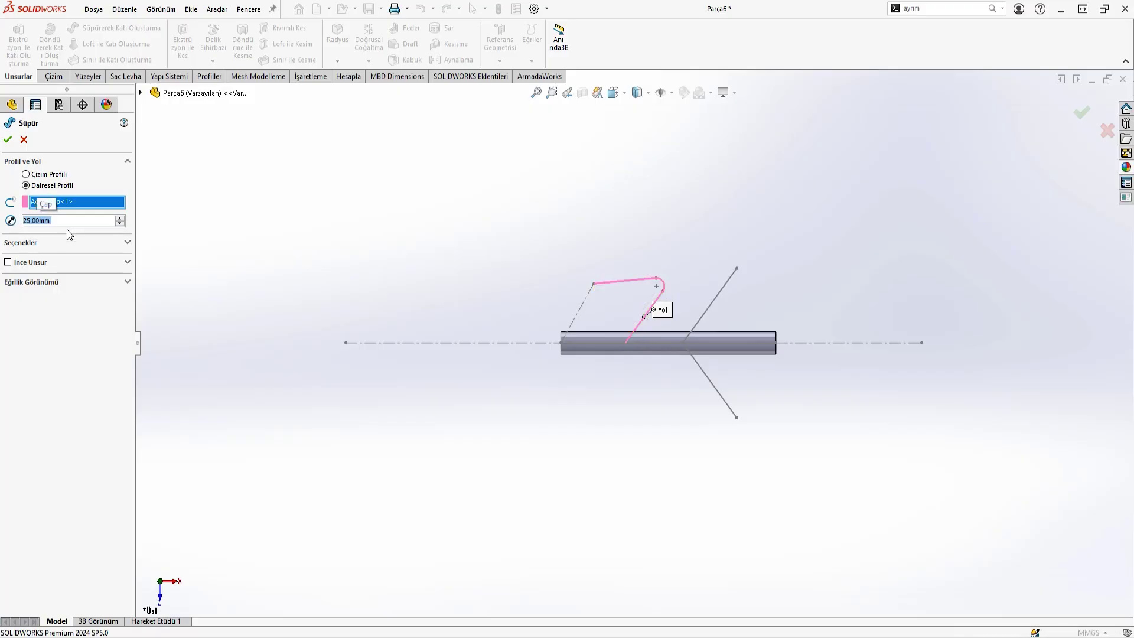
text(22)
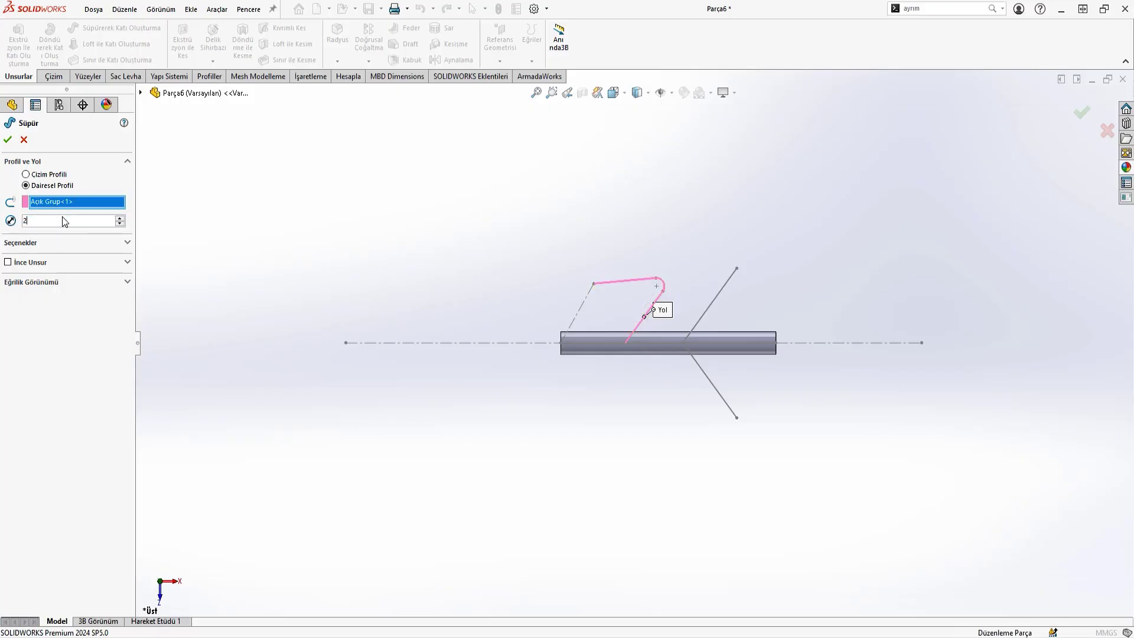
key(Return)
scroll(744, 265, down, 3)
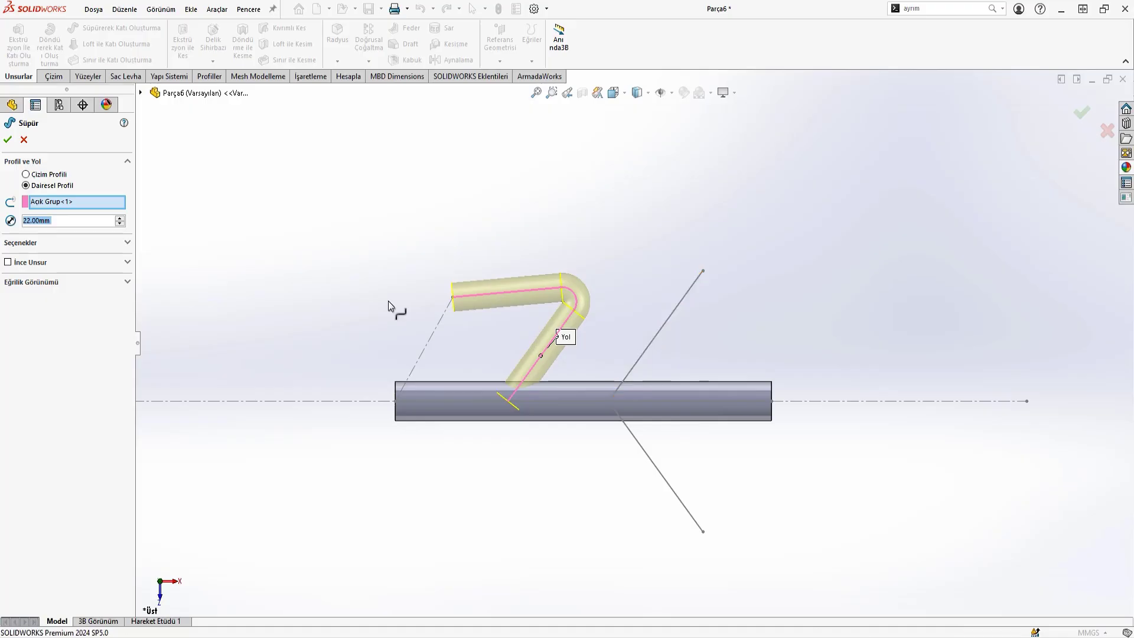
click(8, 140)
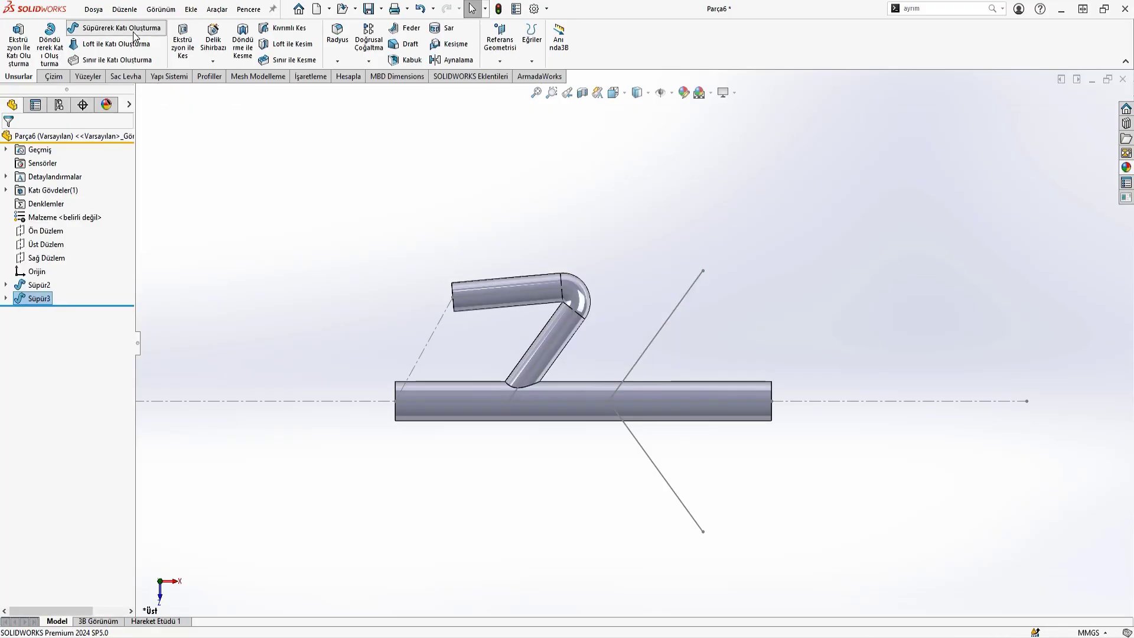
Step: Set up another sweep with a circular profile 22 mm in diameter
click(115, 28)
click(27, 185)
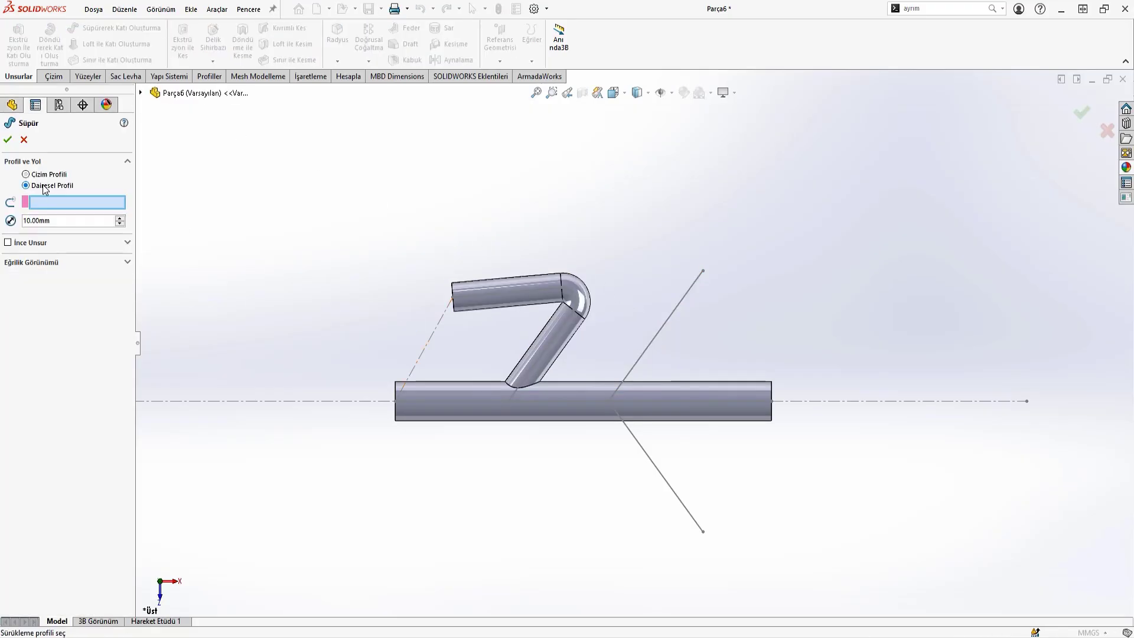
double_click(64, 222)
text(22)
key(Return)
click(73, 202)
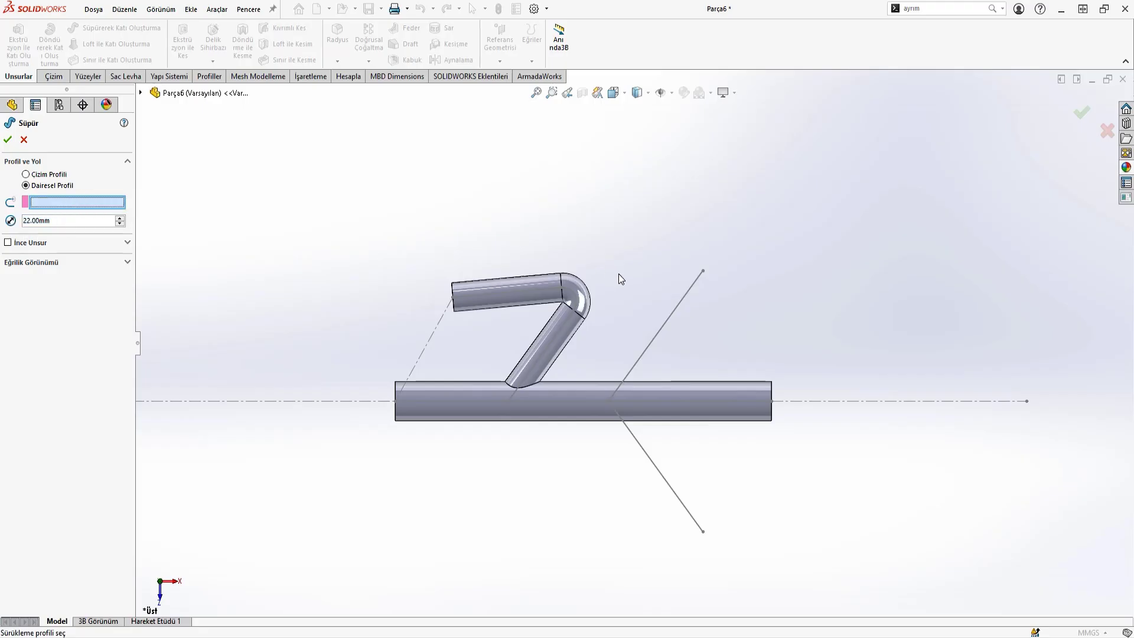
Step: Sweep the profile along only the upper straight slanted line, picked as an open group with SelectionManager
click(672, 314)
right_click(44, 200)
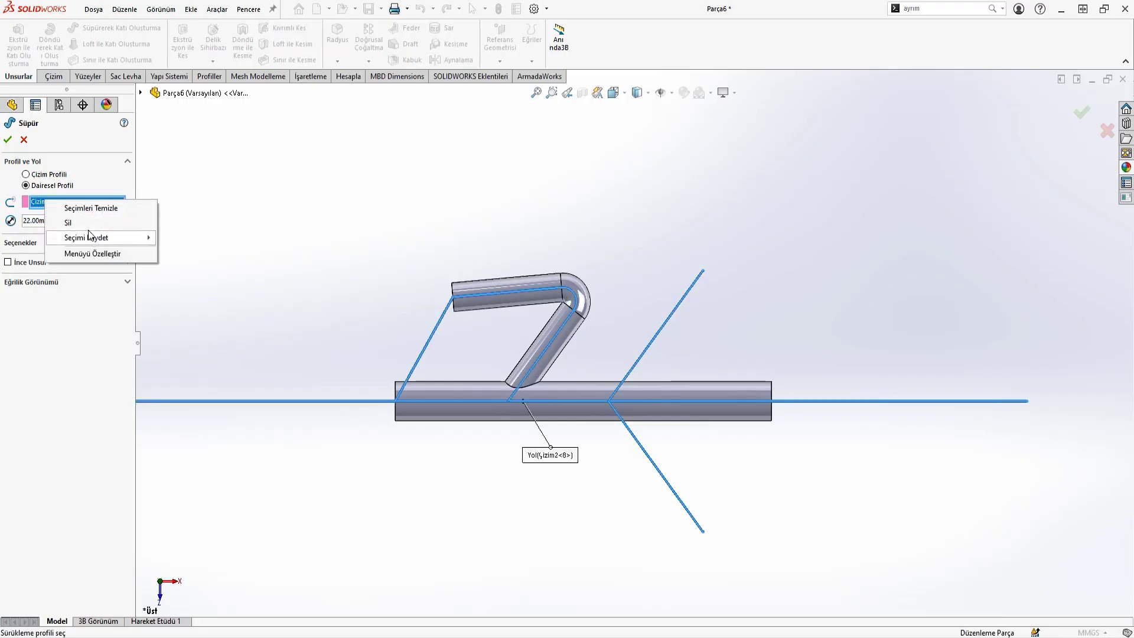
click(66, 205)
right_click(530, 193)
click(566, 227)
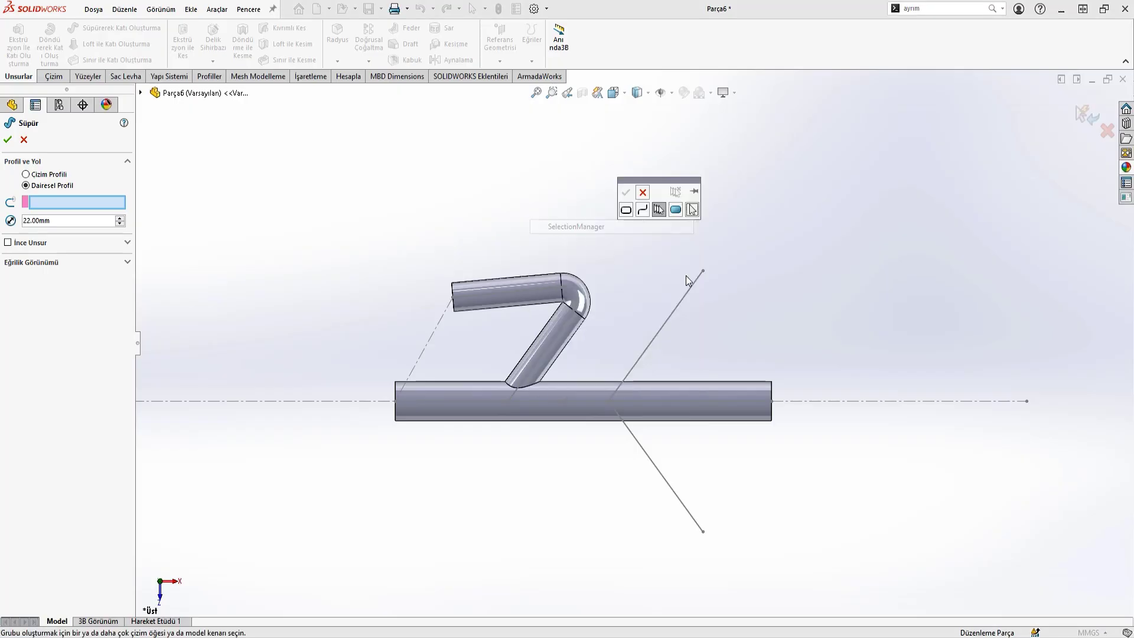
click(686, 292)
click(627, 193)
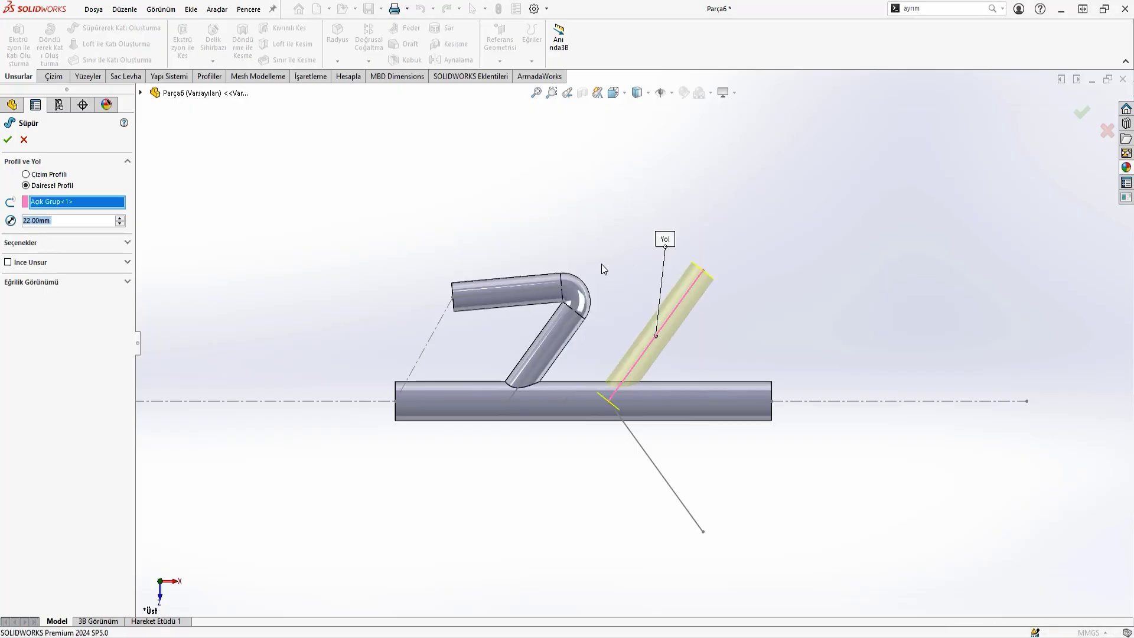
click(7, 137)
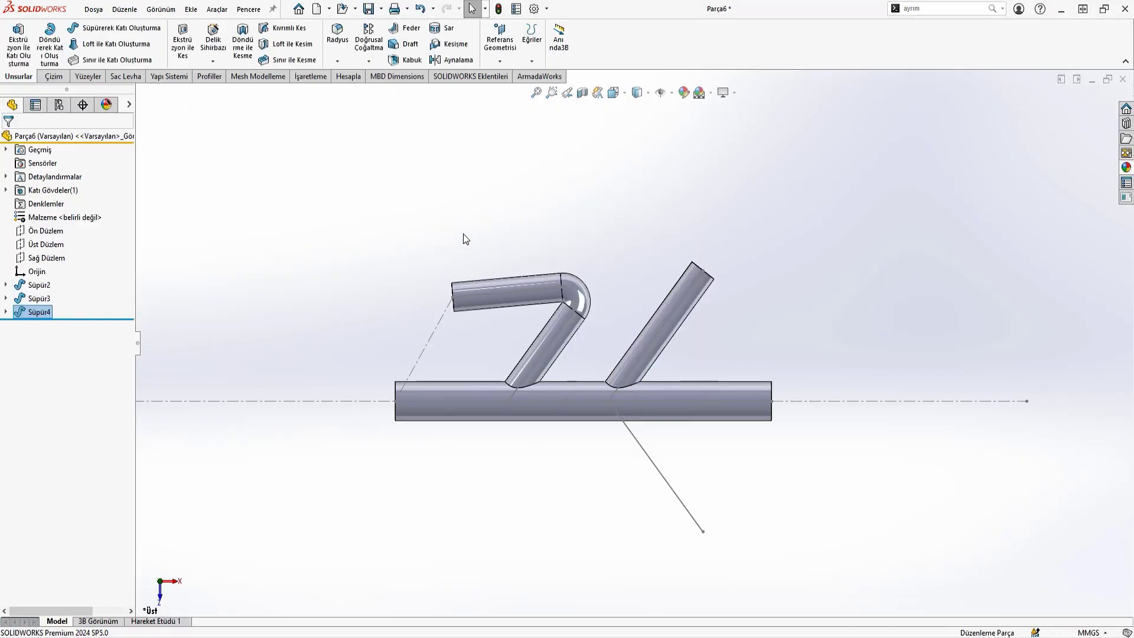
click(93, 27)
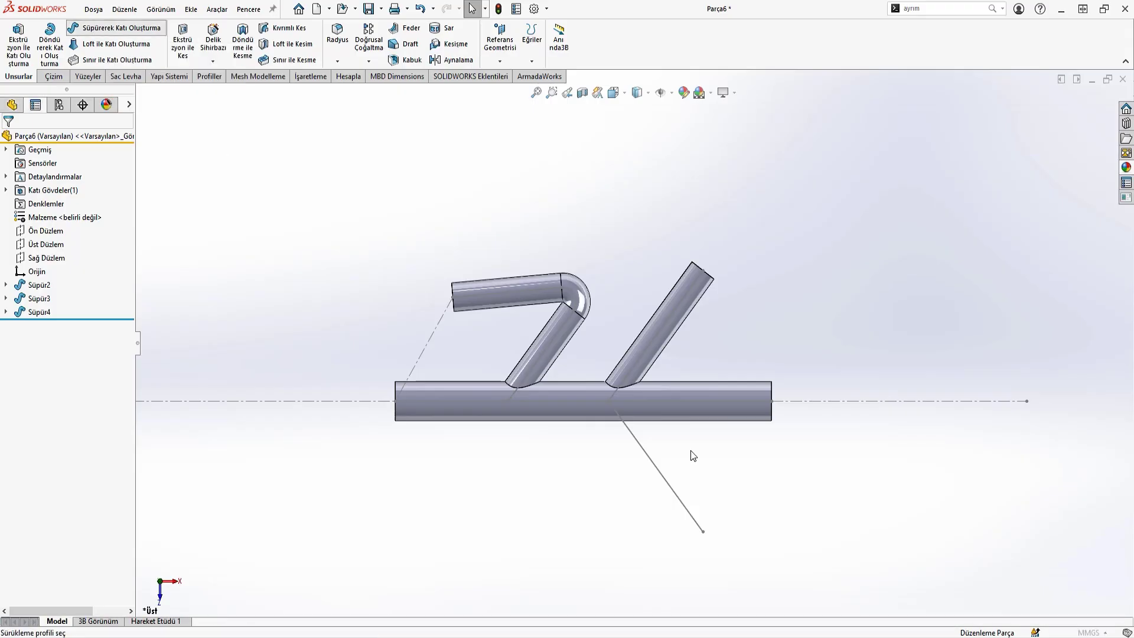
click(48, 187)
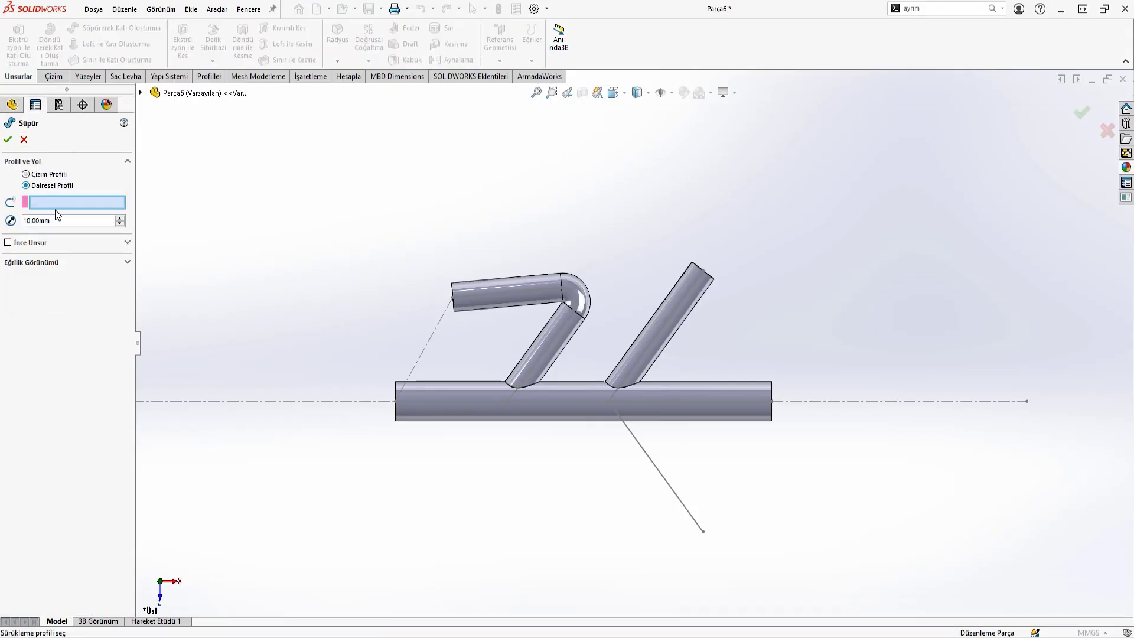
click(57, 220)
click(24, 139)
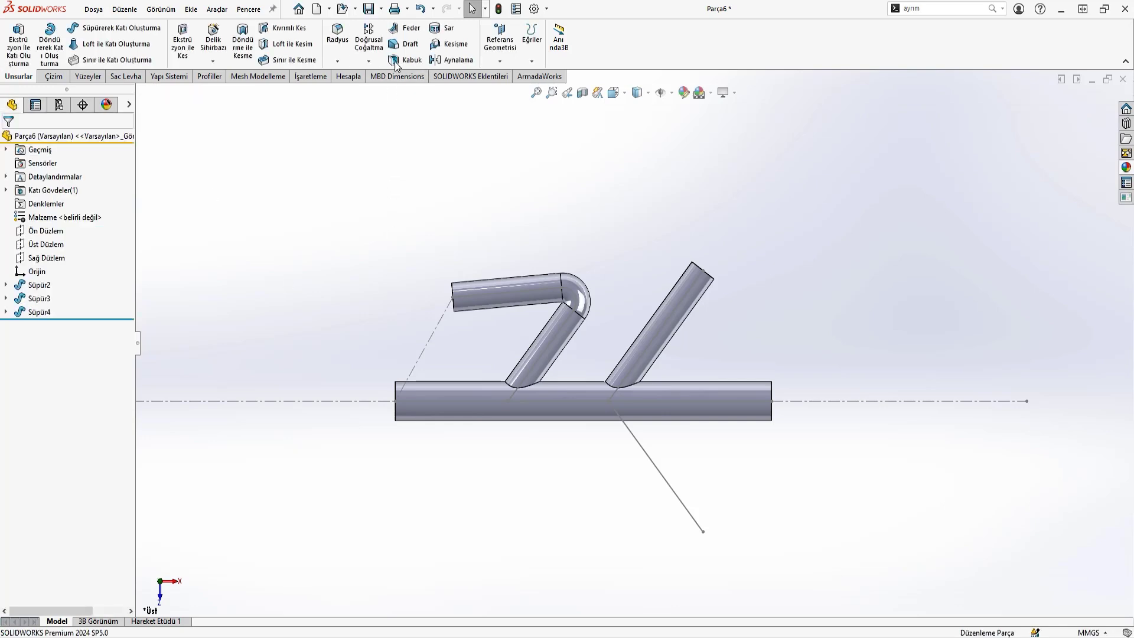
Step: Mirror the upper straight slanted branch, feature Süpür4, about the front plane (Ön Düzlem)
click(368, 61)
click(392, 104)
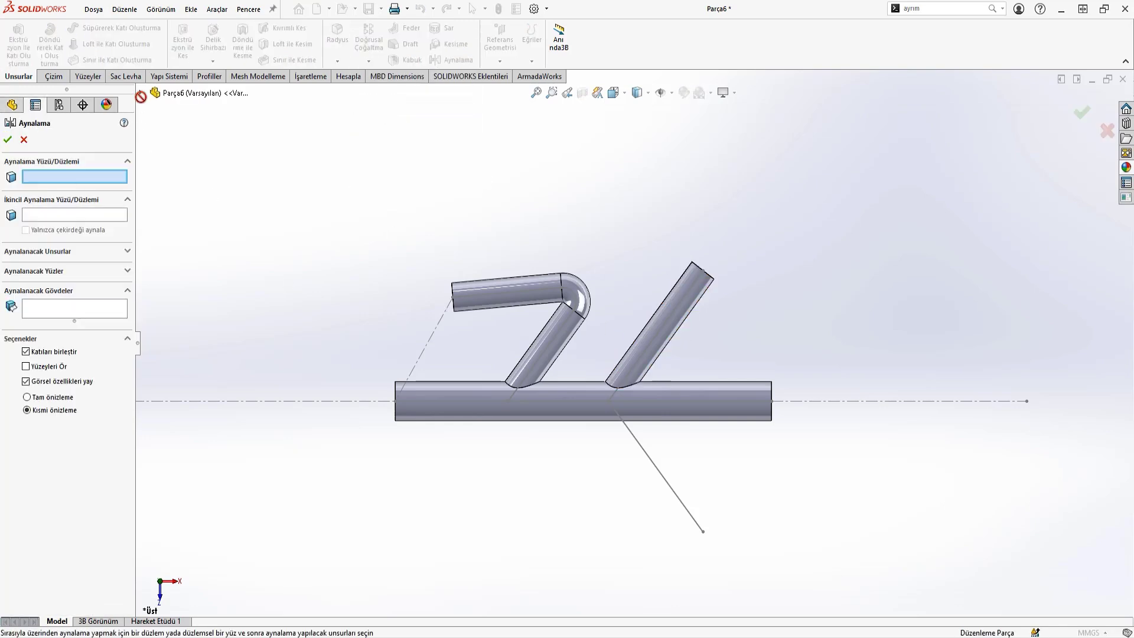
click(141, 93)
click(188, 201)
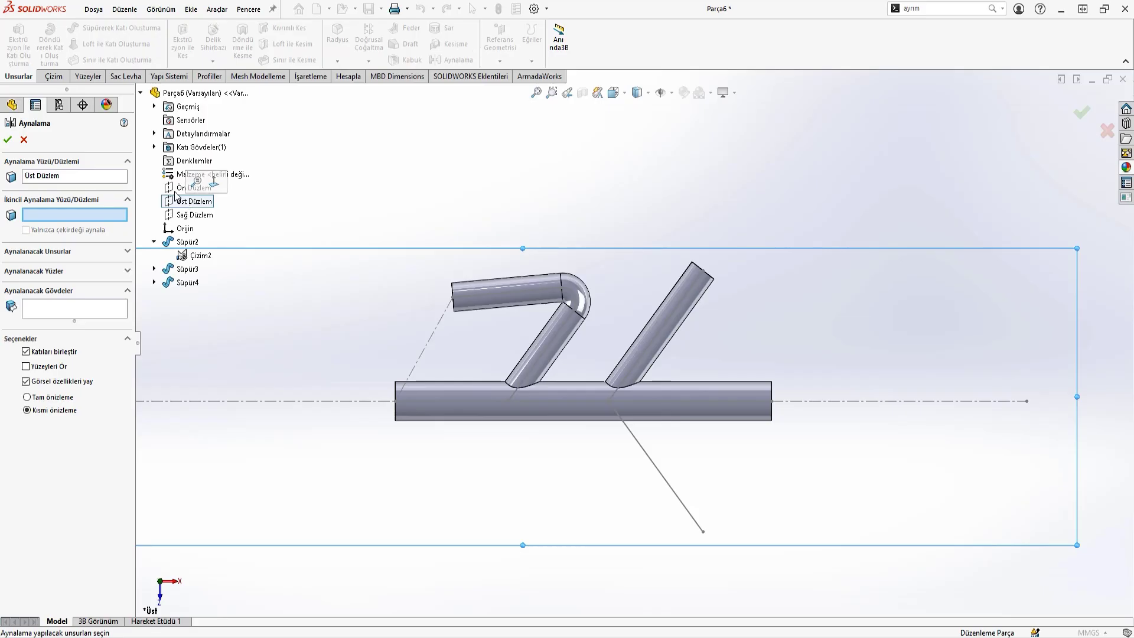
key(Delete)
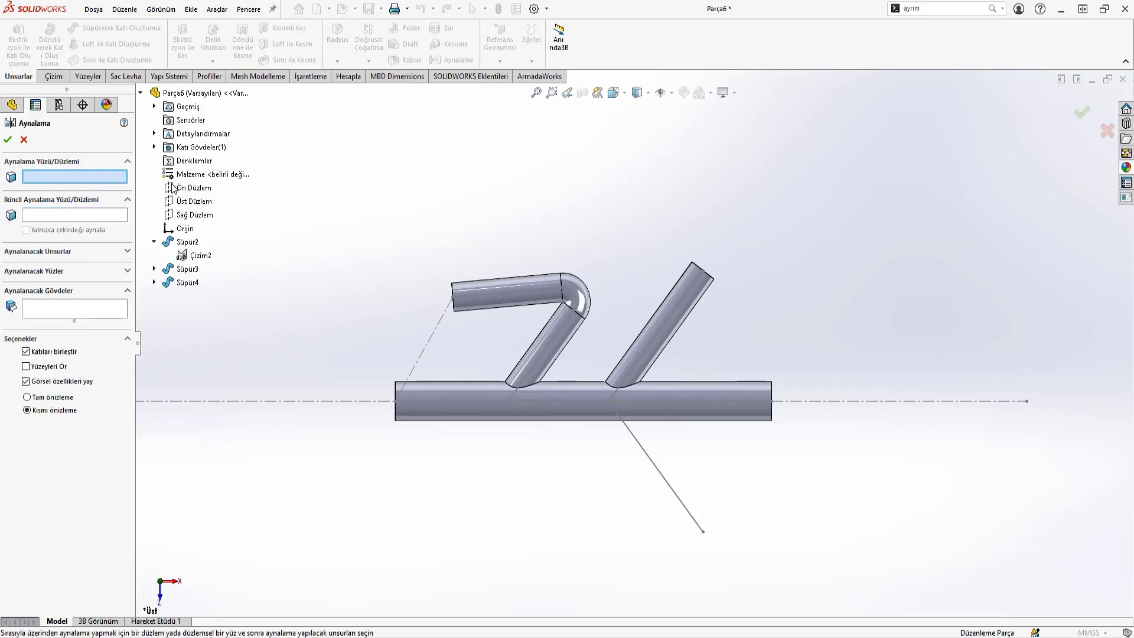
click(194, 187)
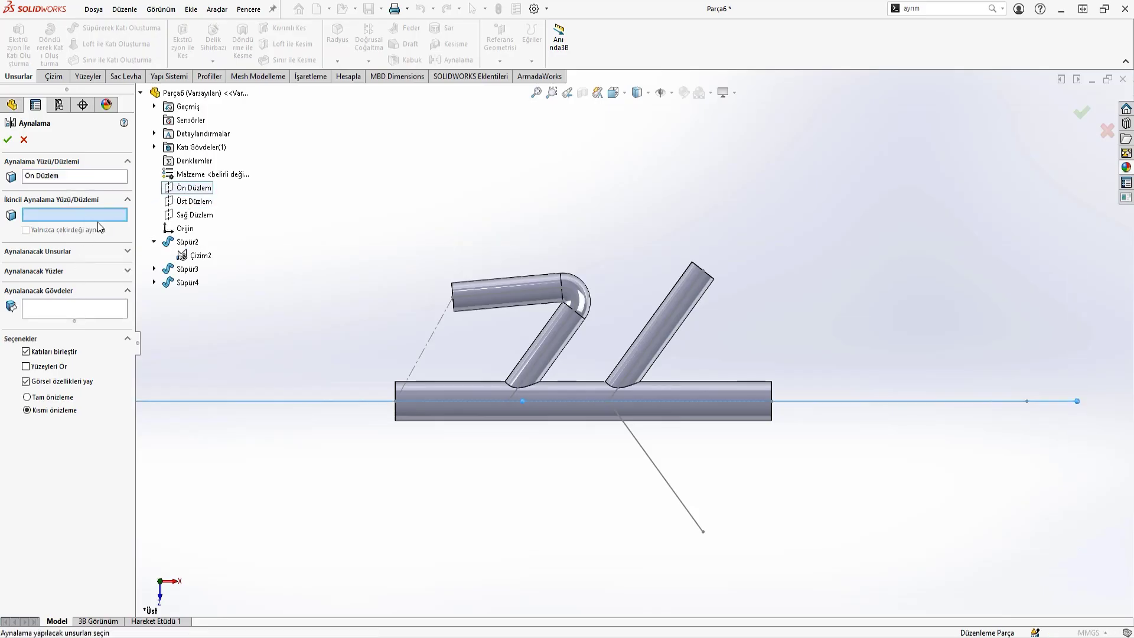
click(91, 259)
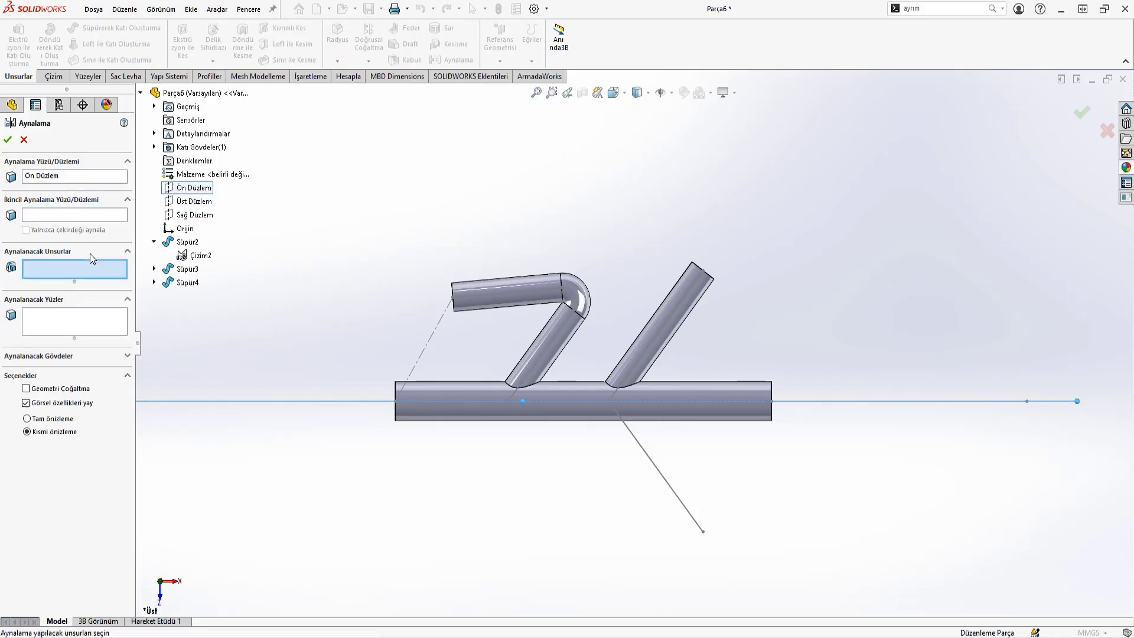
click(668, 324)
click(8, 140)
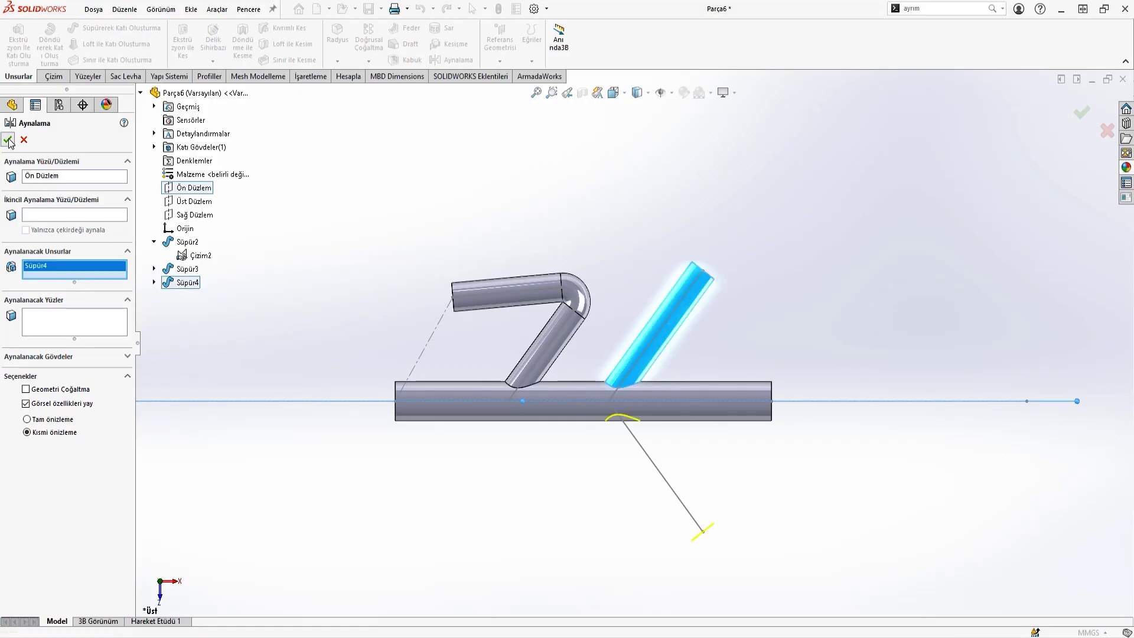
Step: Sketch a vertical construction line upward from the origin on the front plane (Ön Düzlem) and finish the sketch
scroll(296, 269, up, 2)
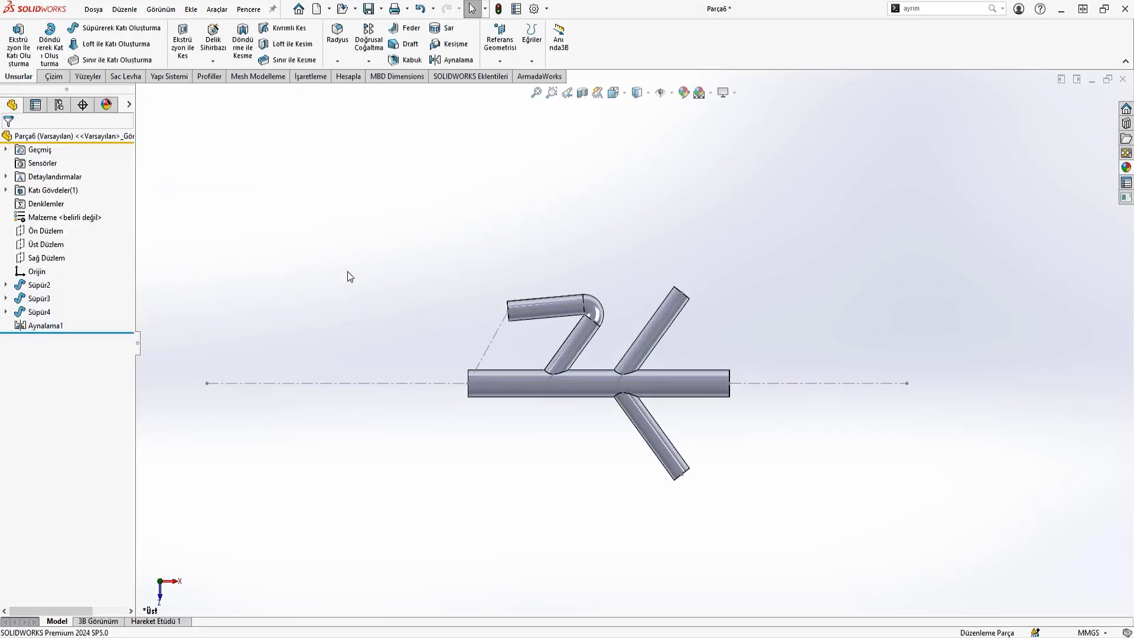
scroll(352, 274, down, 1)
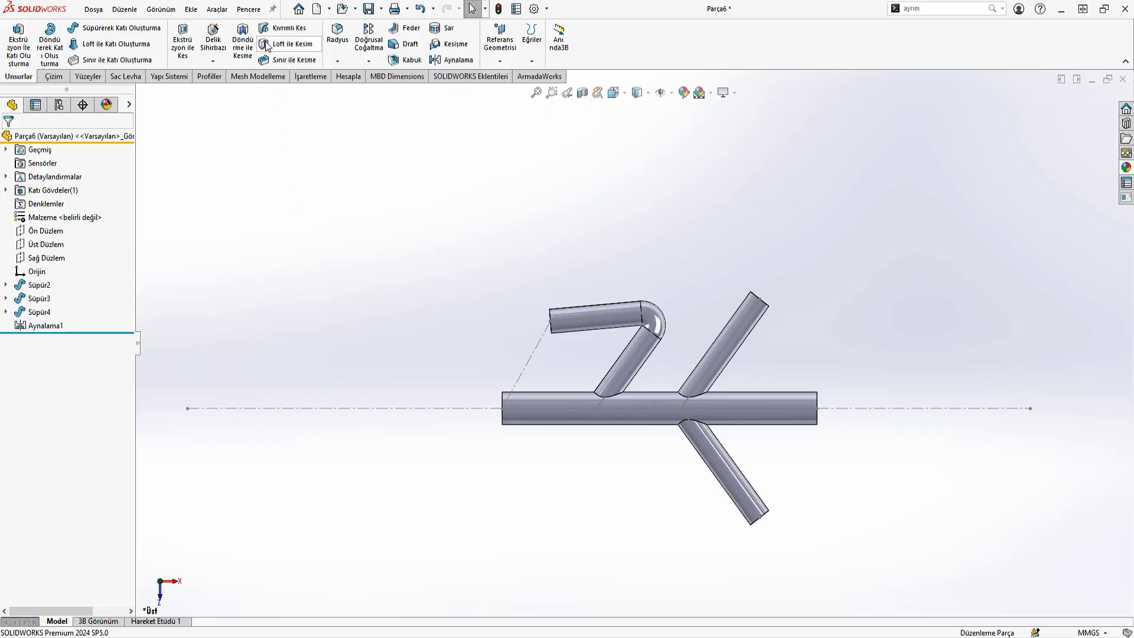
middle_drag(469, 296, 449, 231)
click(43, 243)
click(41, 231)
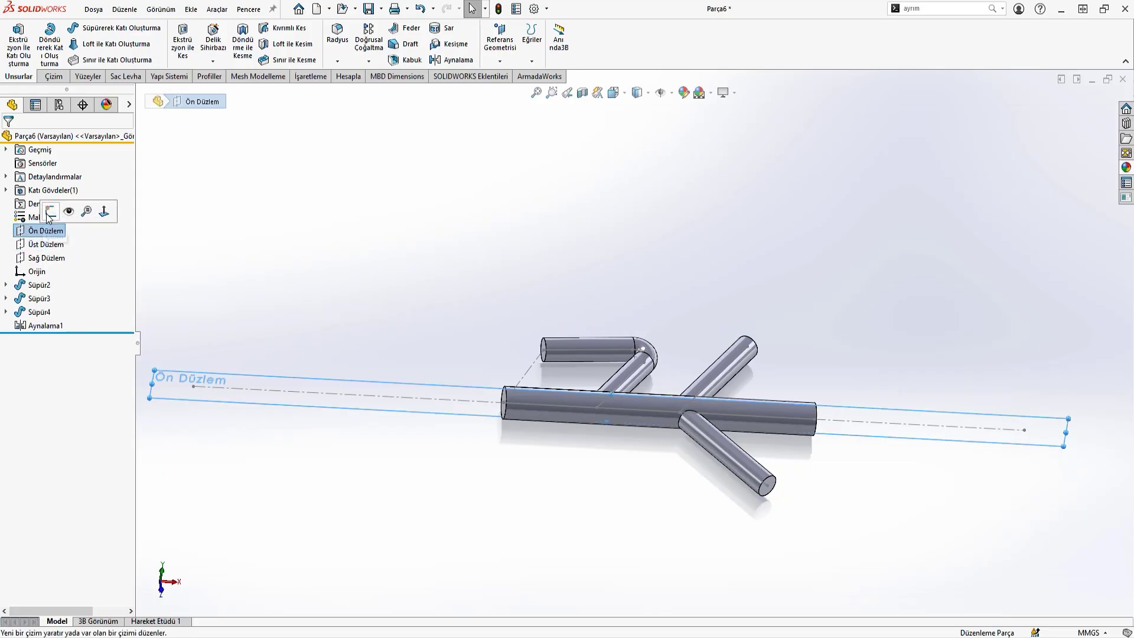
click(49, 211)
click(73, 29)
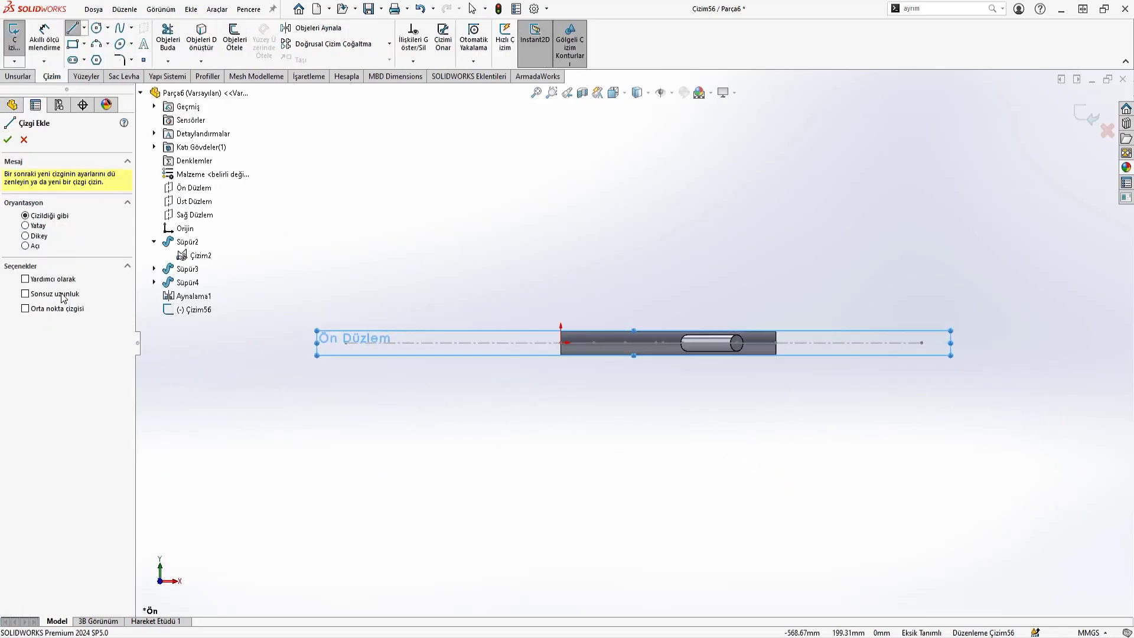
click(560, 342)
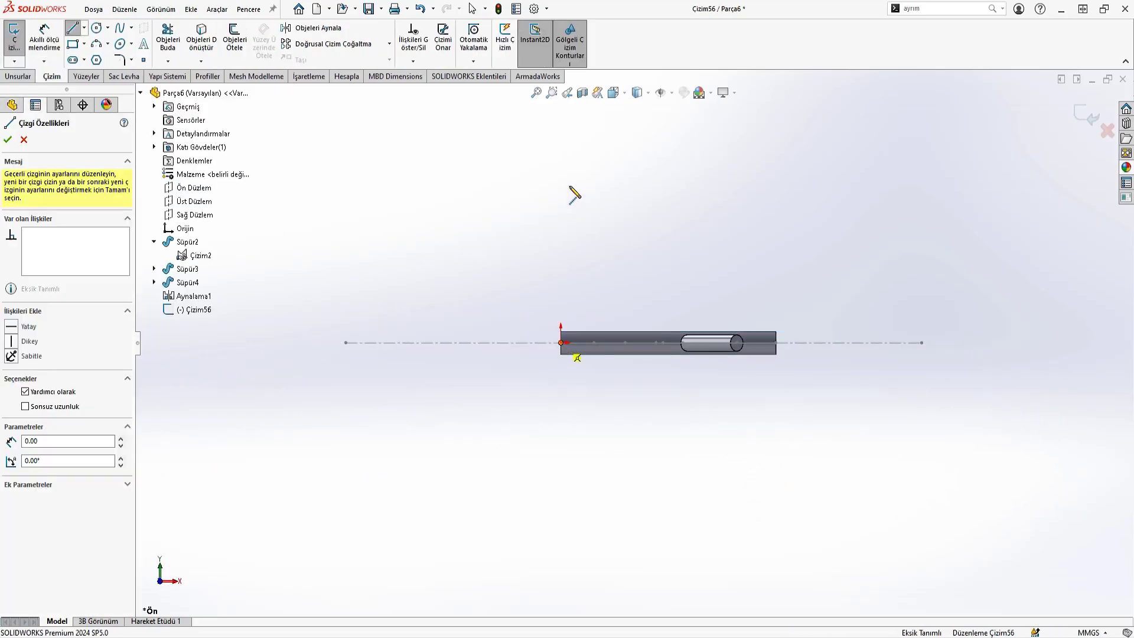
click(561, 153)
key(Escape)
click(1087, 117)
Step: Fillet the outer end edge of the main pipe with a 15 mm radius
mouse_move(733, 188)
middle_down()
mouse_move(745, 232)
mouse_move(712, 269)
middle_up()
scroll(712, 268, down, 1)
click(339, 38)
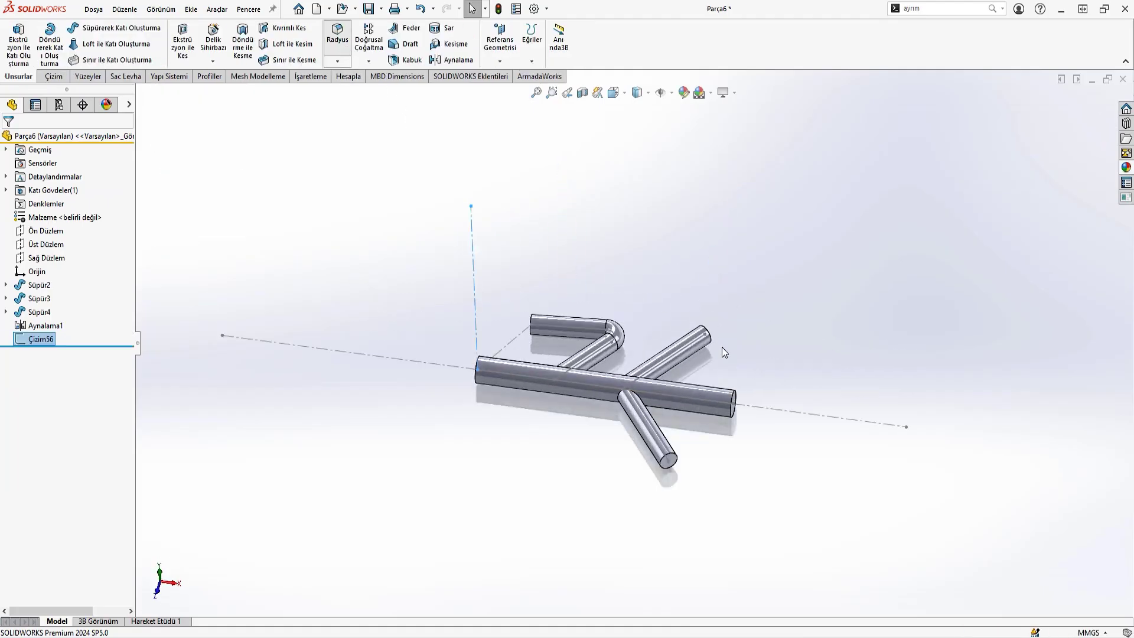
click(735, 392)
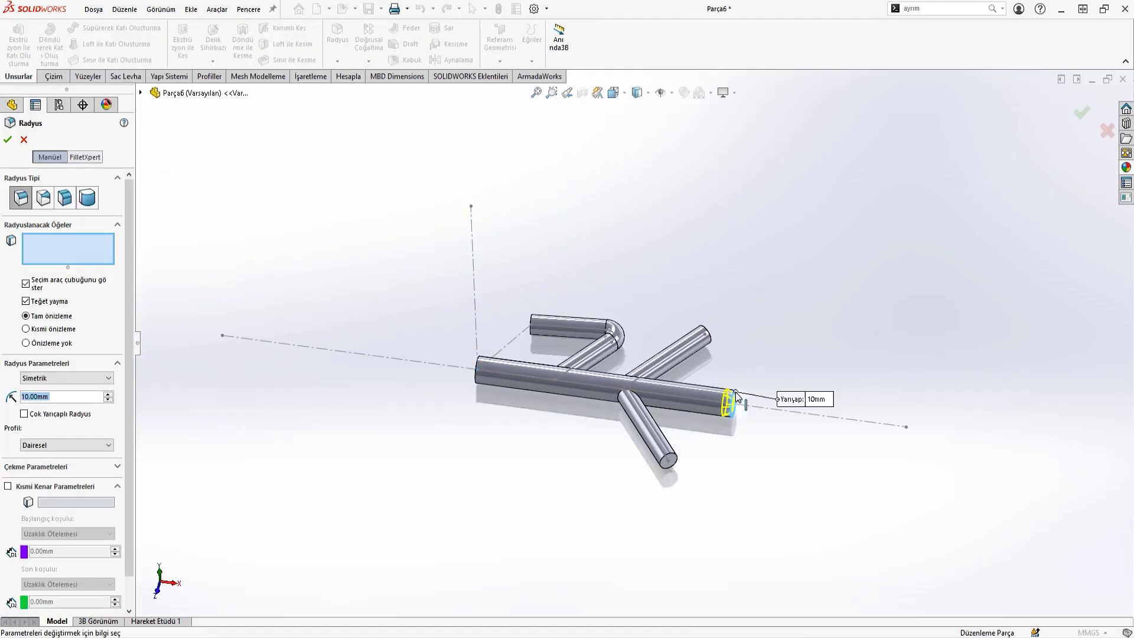
scroll(716, 352, down, 4)
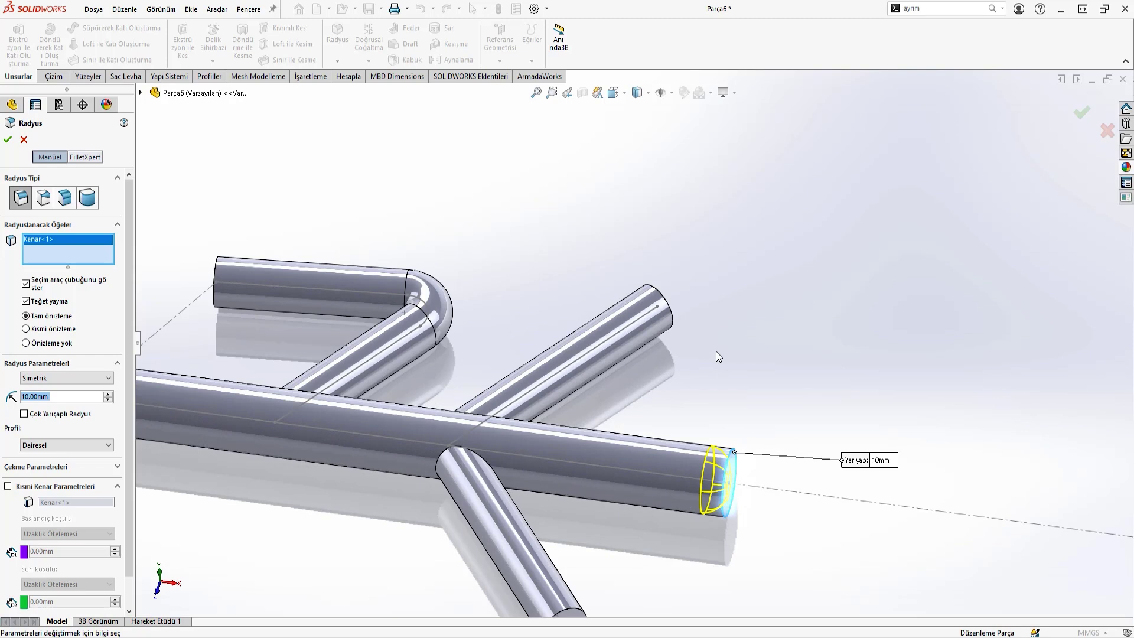
text(25)
key(Return)
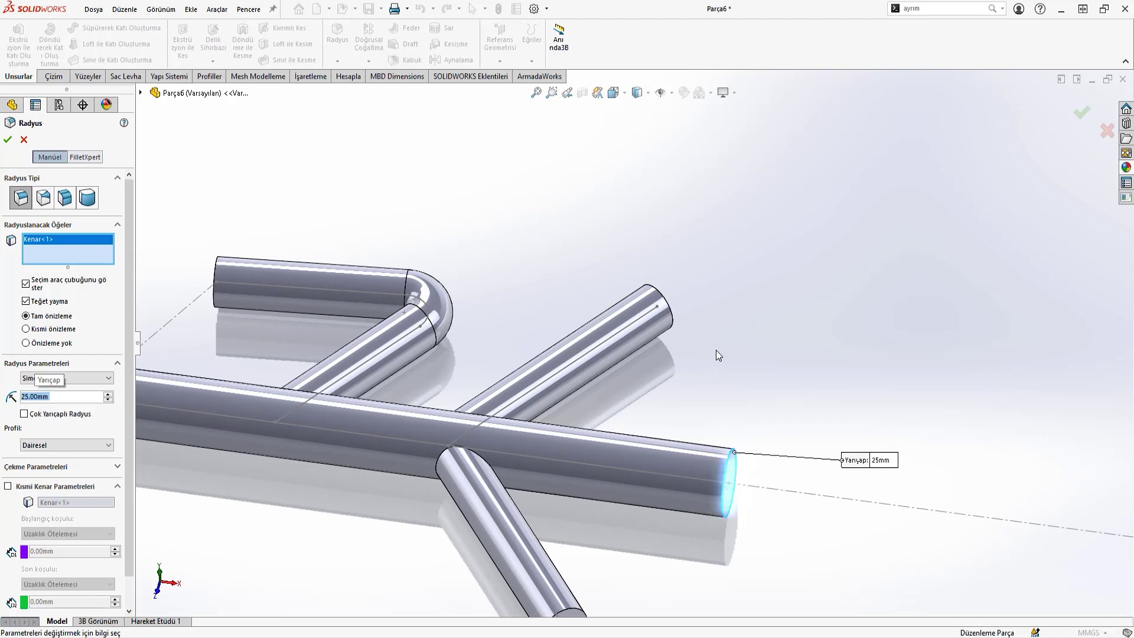
text(15)
key(Return)
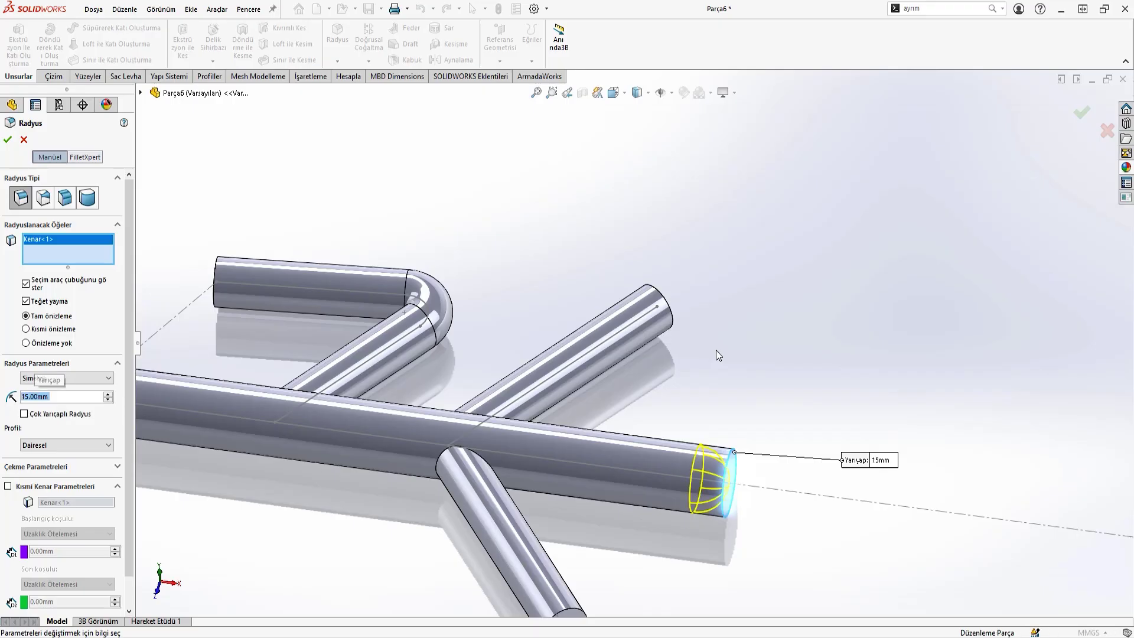
scroll(545, 390, up, 2)
scroll(544, 390, up, 1)
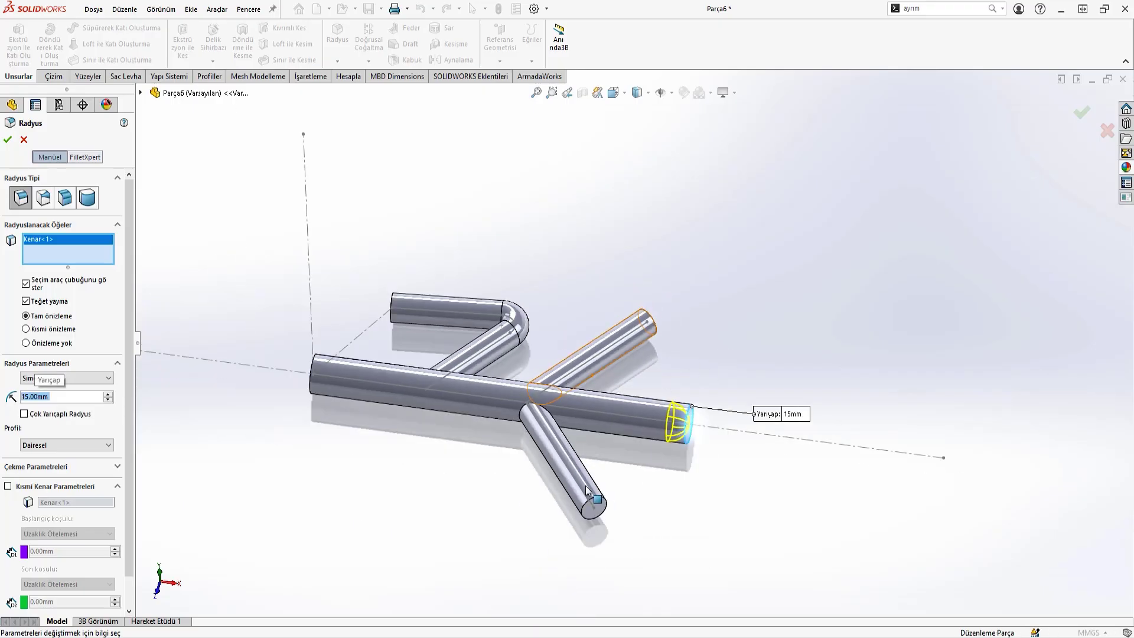
click(7, 139)
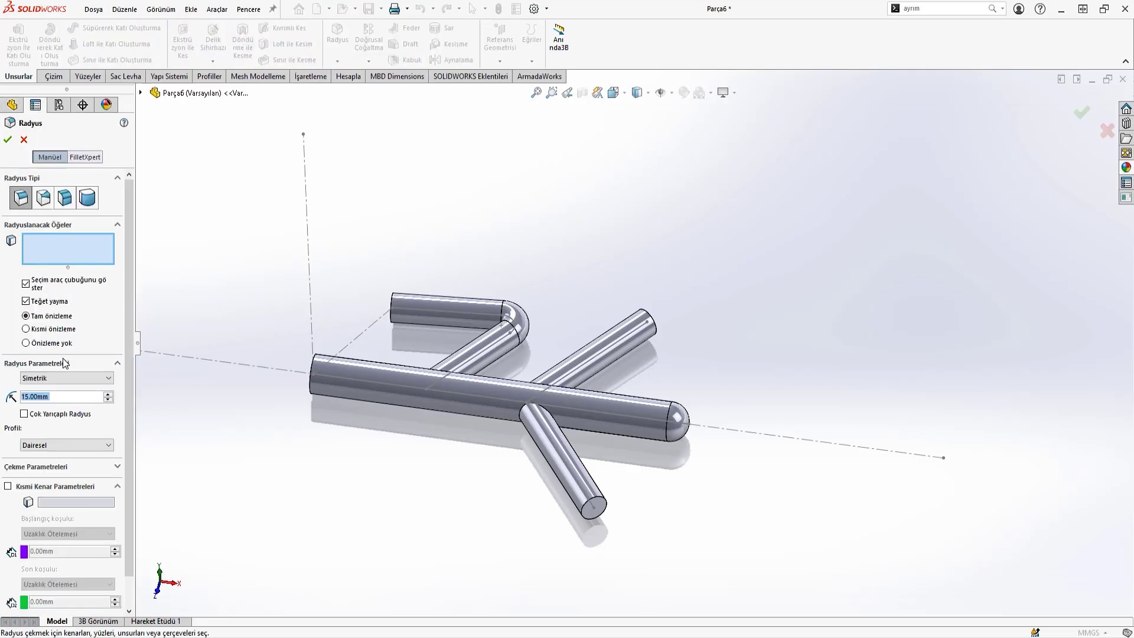
Step: Fillet the end edges of the two mirrored slanted branches with an 11 mm radius
text(11)
key(Return)
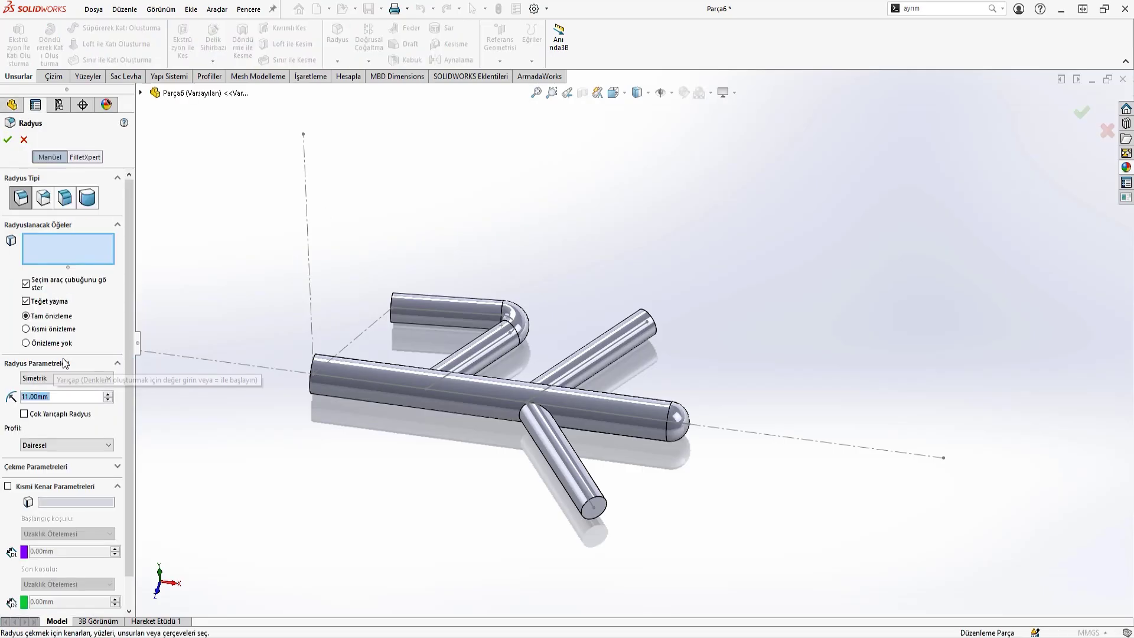
click(602, 496)
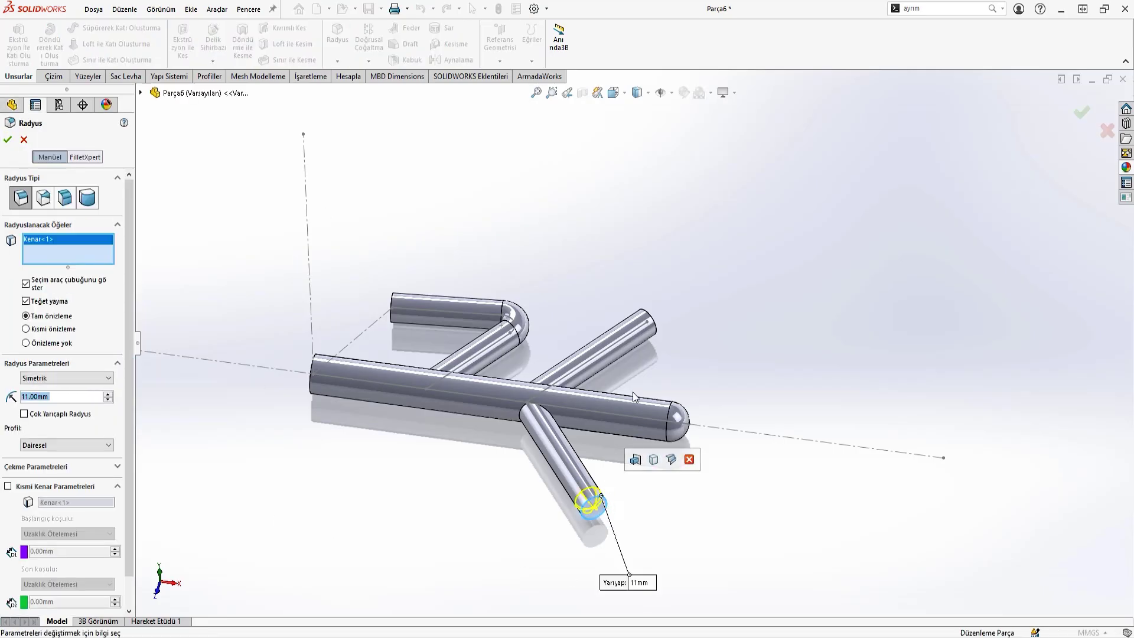
click(655, 327)
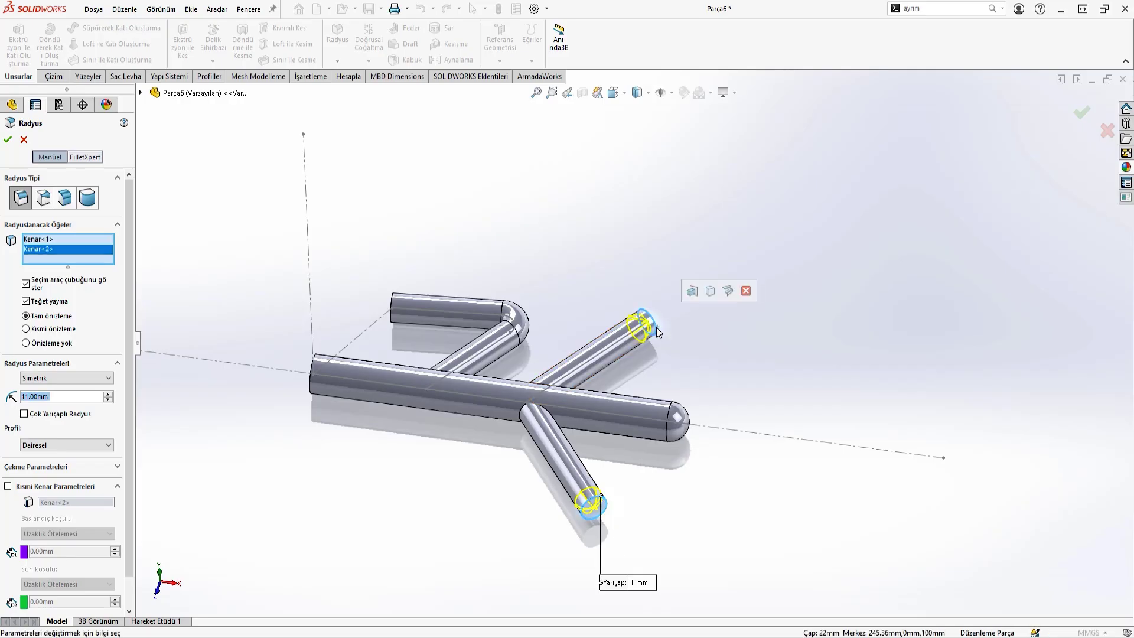
click(8, 137)
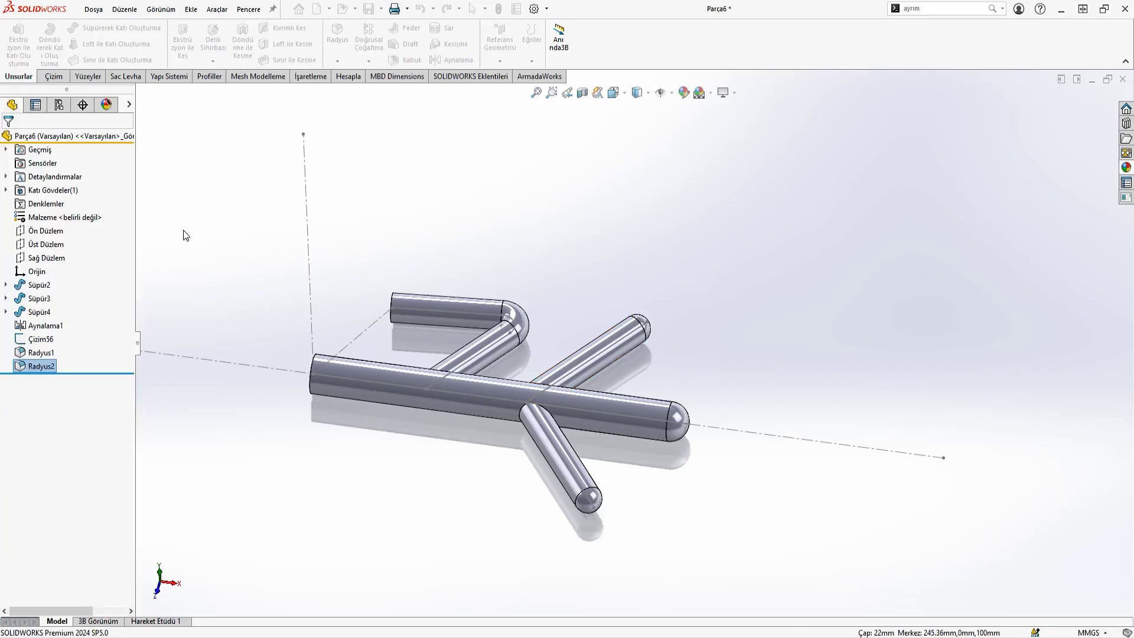
Step: Start a circular pattern around the vertical construction line of sketch Çizim56
middle_drag(325, 256, 352, 255)
click(369, 60)
click(402, 90)
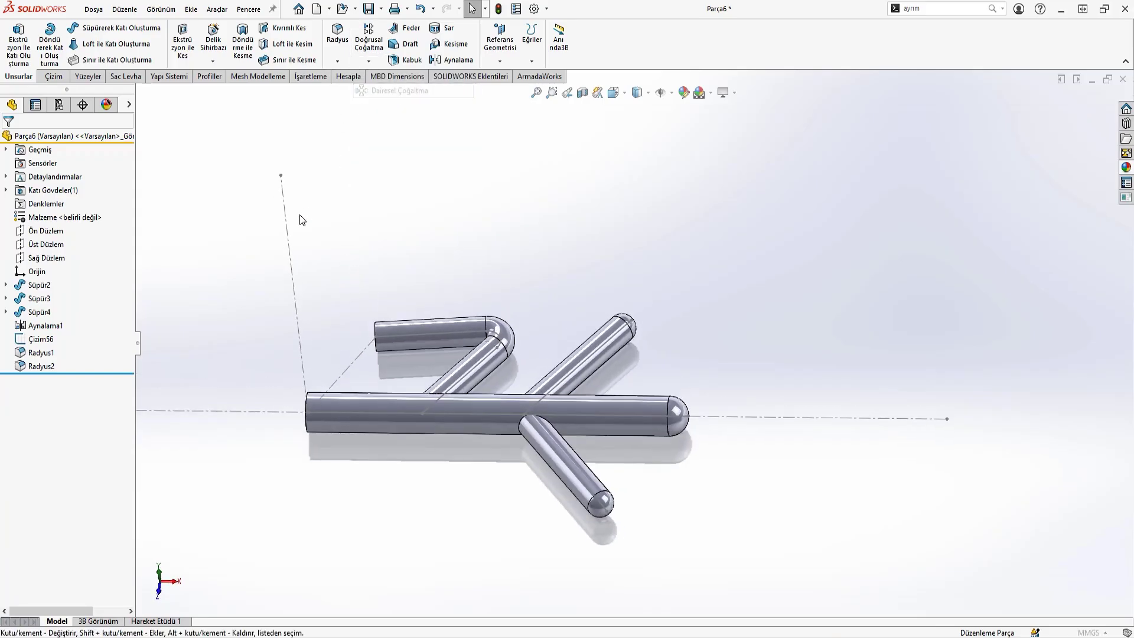
click(69, 178)
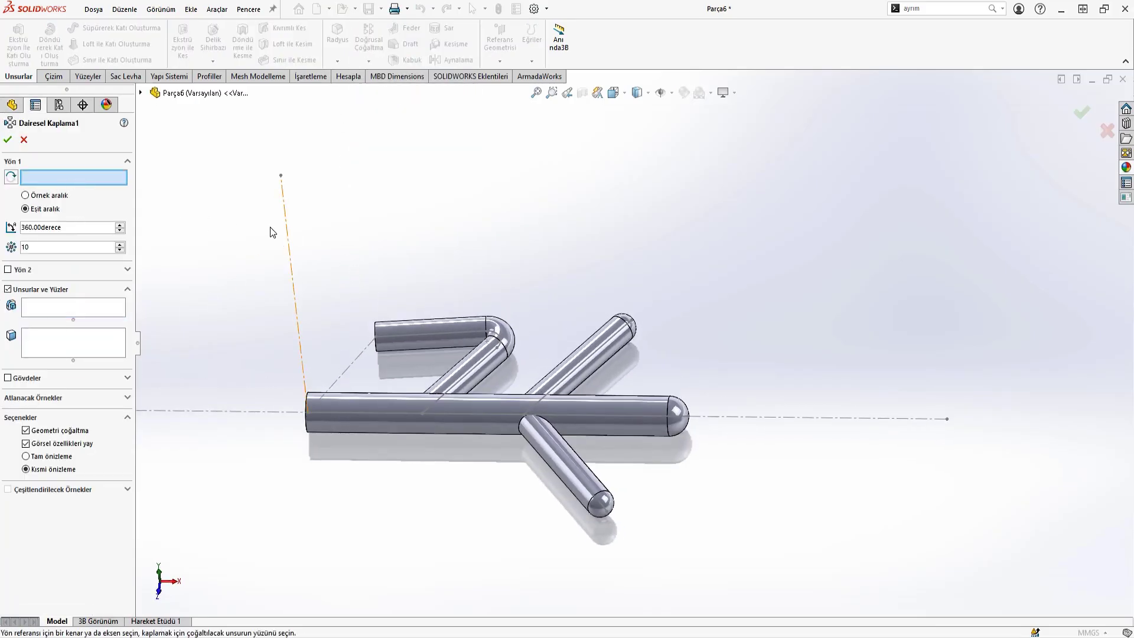
click(286, 227)
click(73, 307)
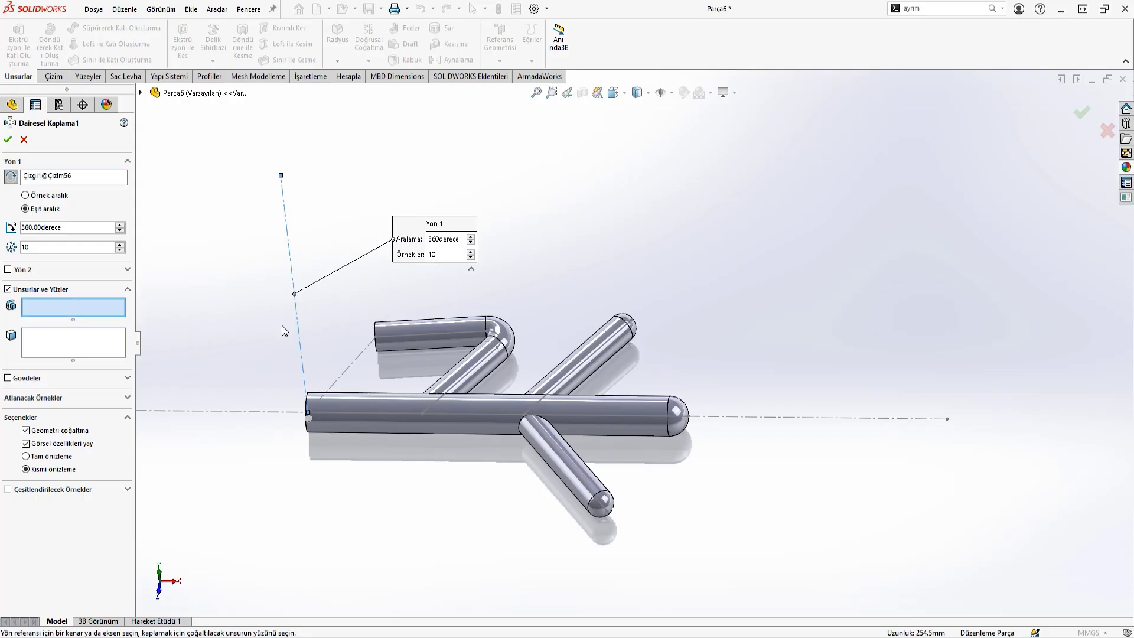
Step: Turn off Features and Faces (Unsurlar ve Yüzler) and try to pick the main pipe as the body to pattern
click(57, 381)
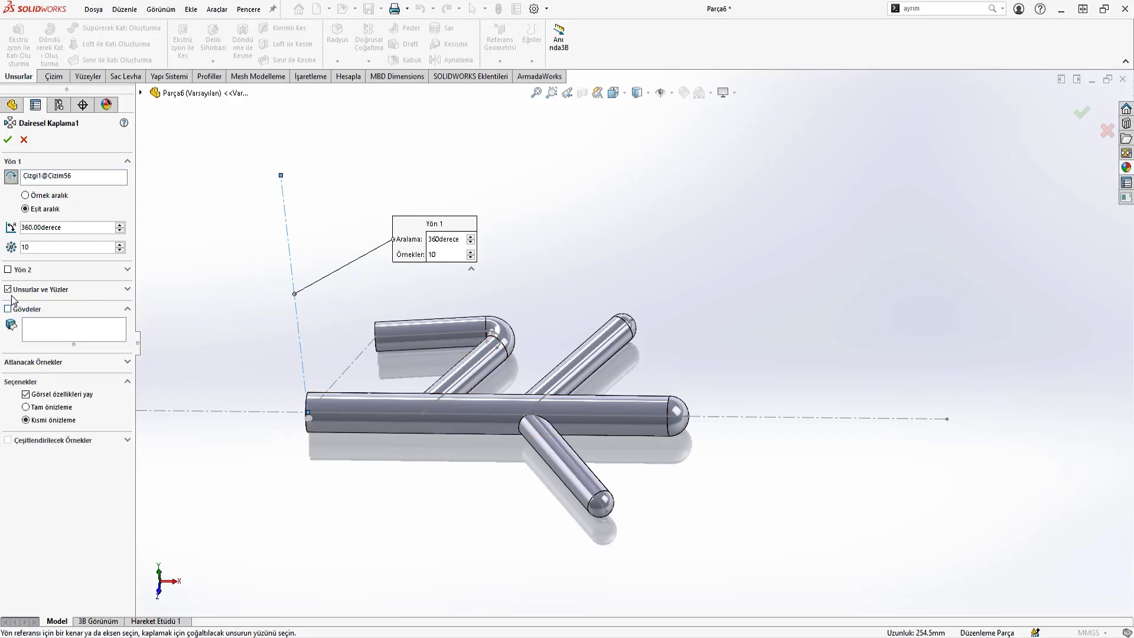
click(51, 311)
click(51, 312)
click(459, 412)
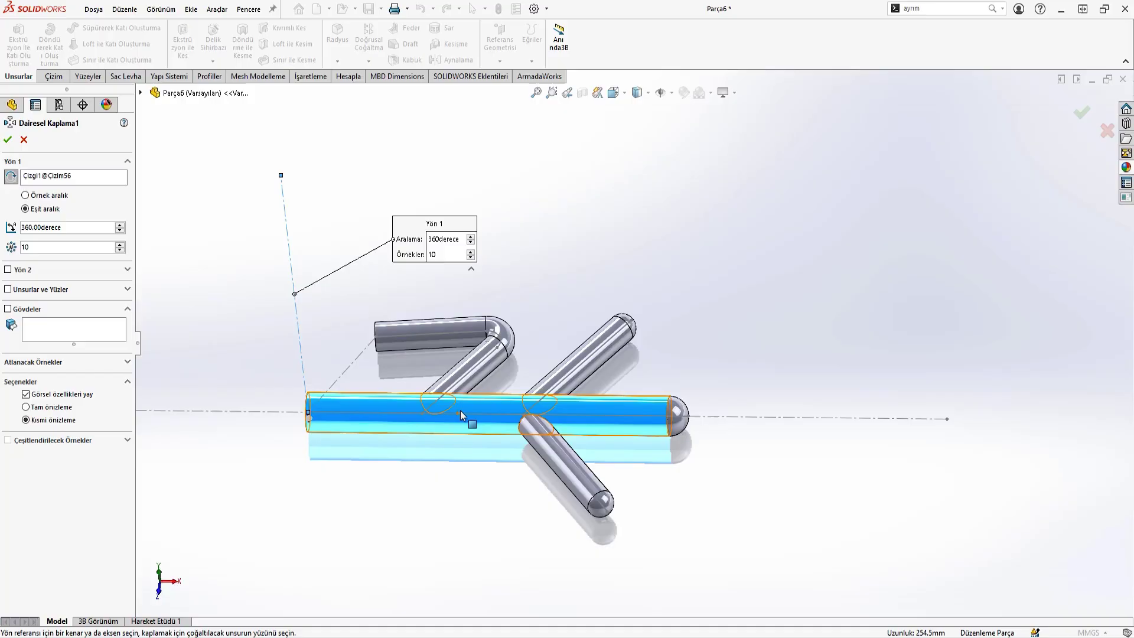
click(7, 309)
scroll(202, 307, up, 2)
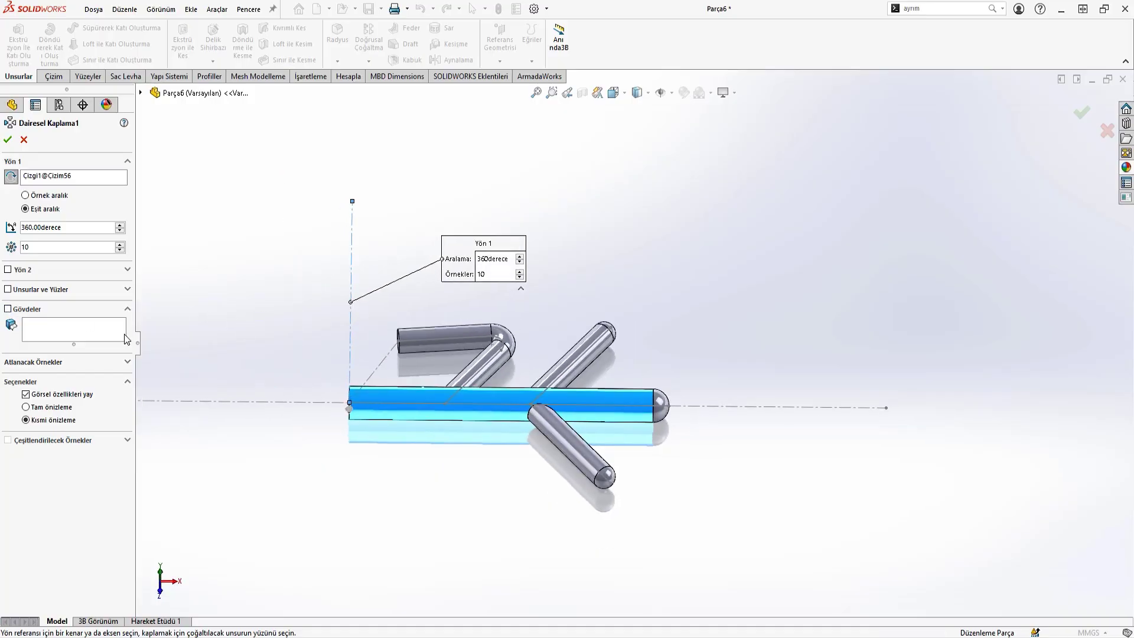
click(126, 308)
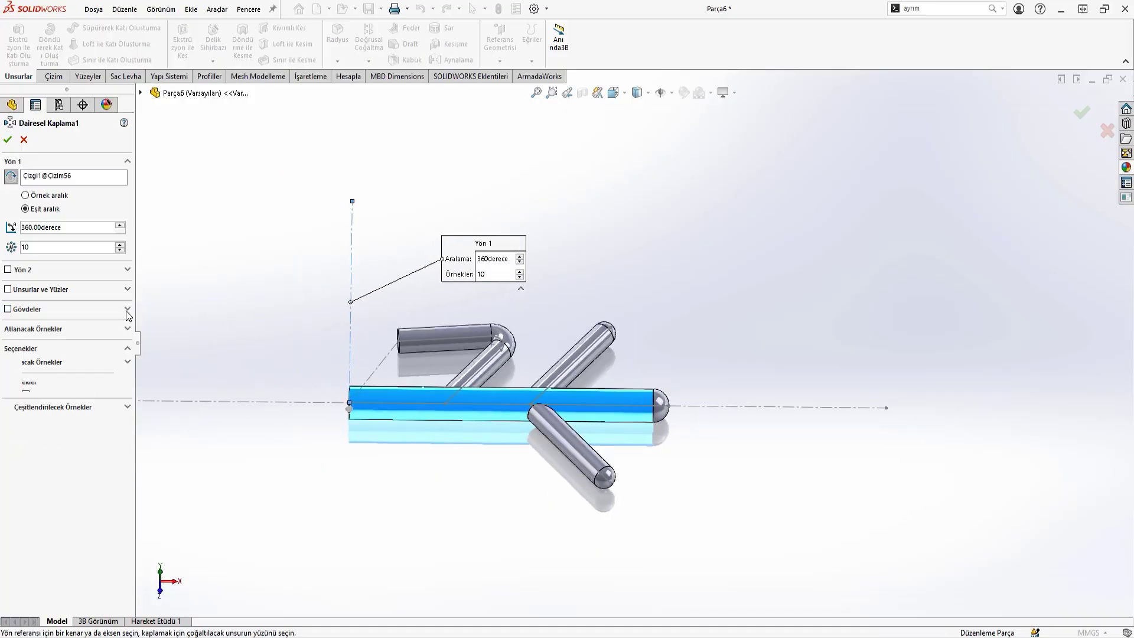
click(126, 309)
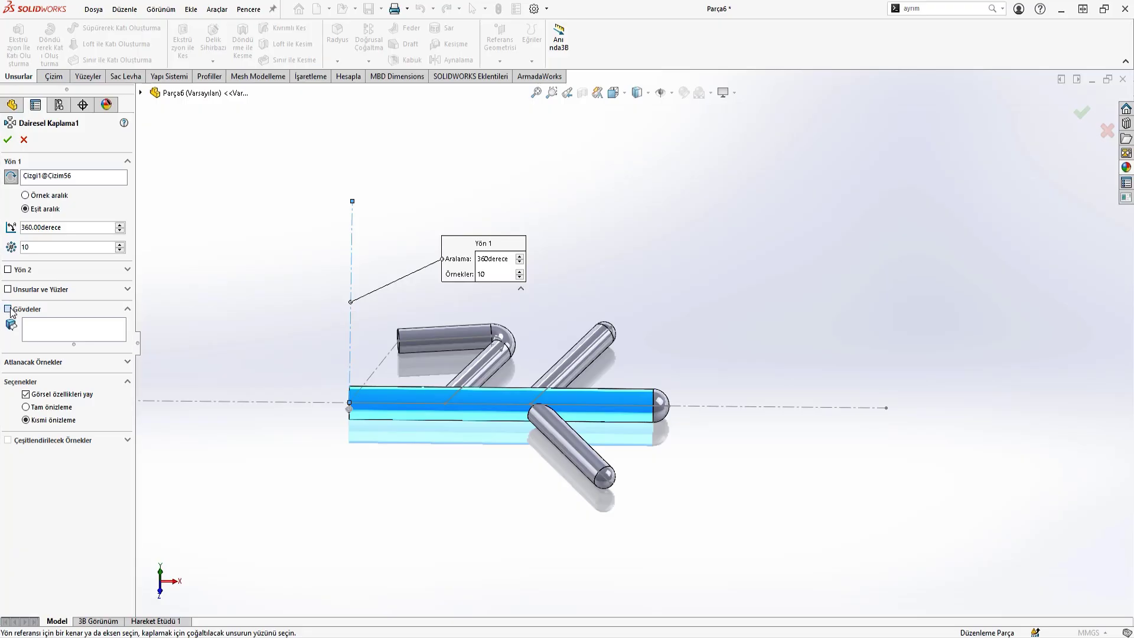
Step: Pattern the whole branched body (Gövdeler) as 6 equally spaced instances over 360 degrees
click(36, 196)
click(37, 209)
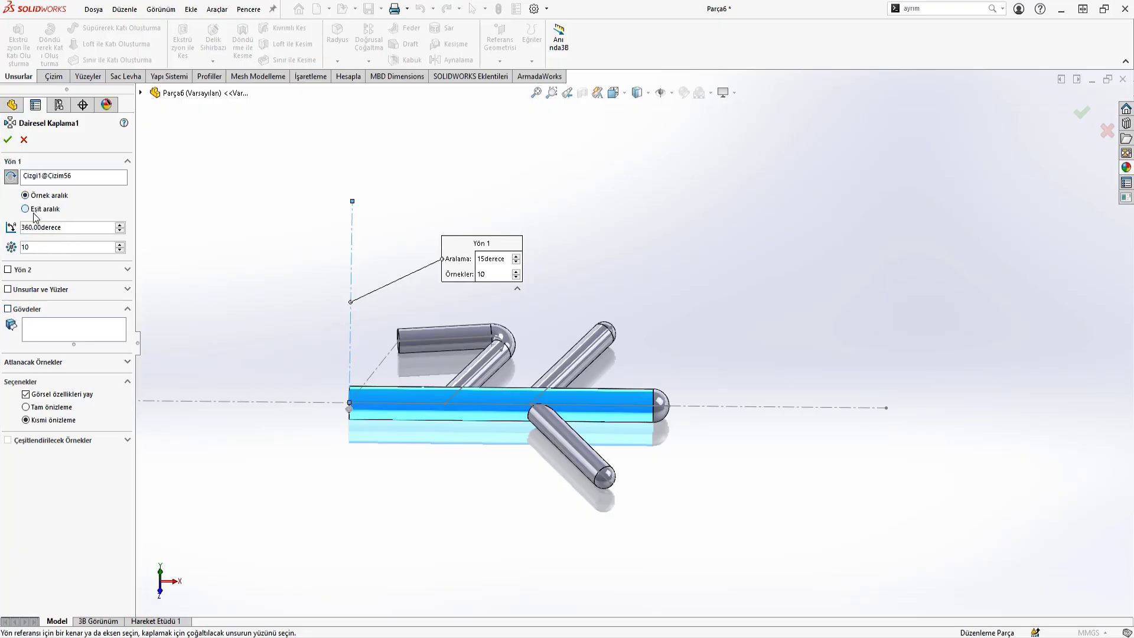
click(120, 245)
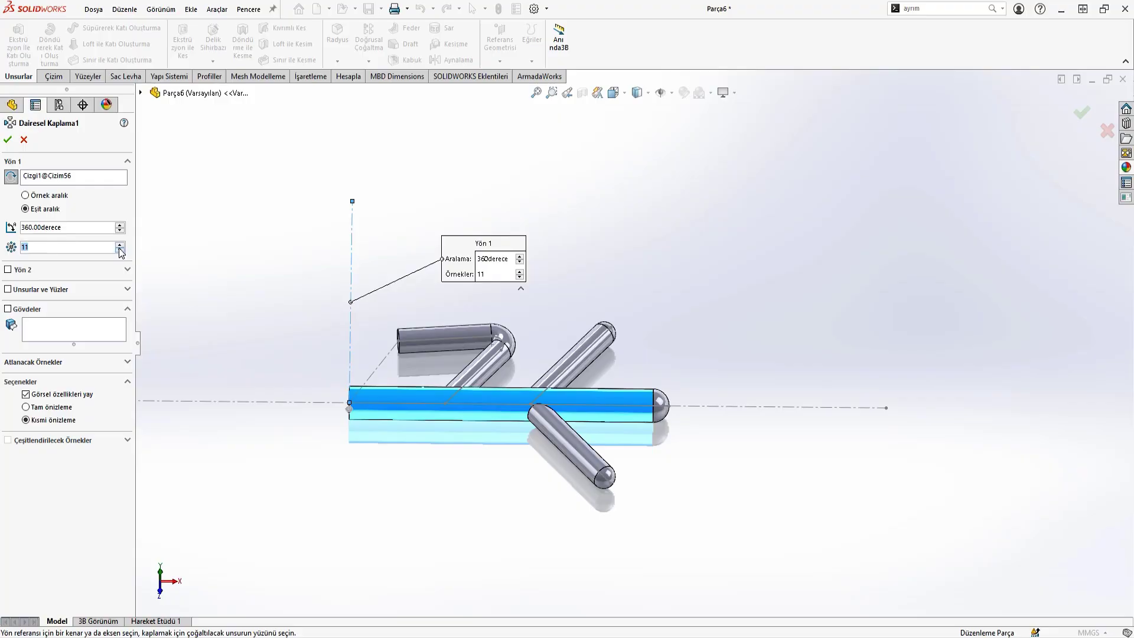
click(16, 312)
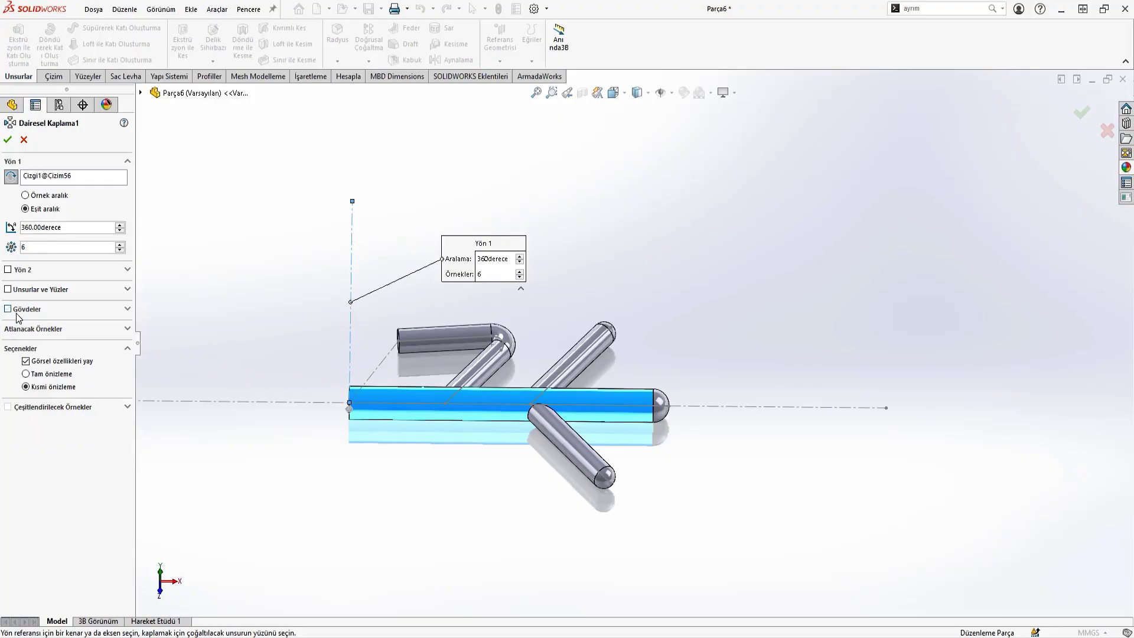
click(9, 310)
click(420, 388)
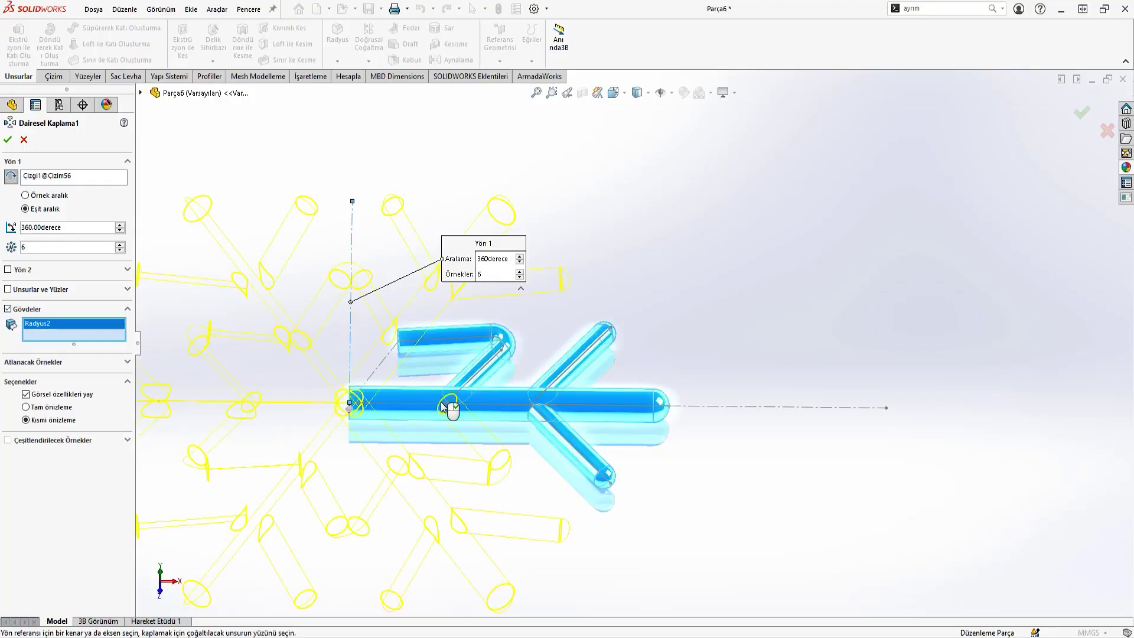
scroll(437, 414, up, 5)
scroll(496, 334, down, 3)
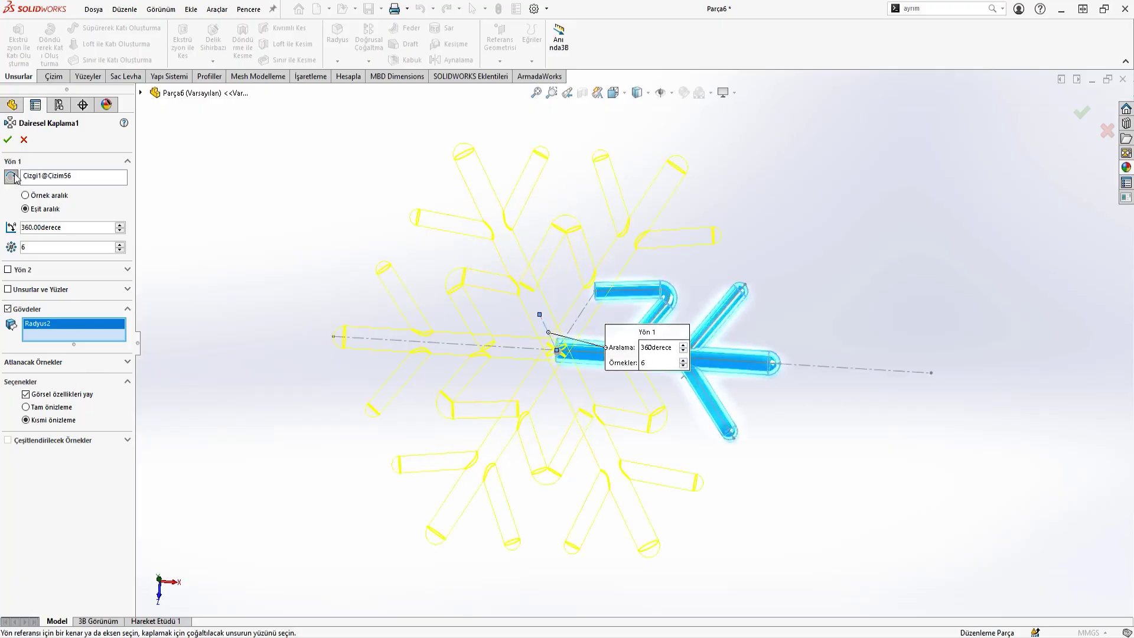
click(7, 139)
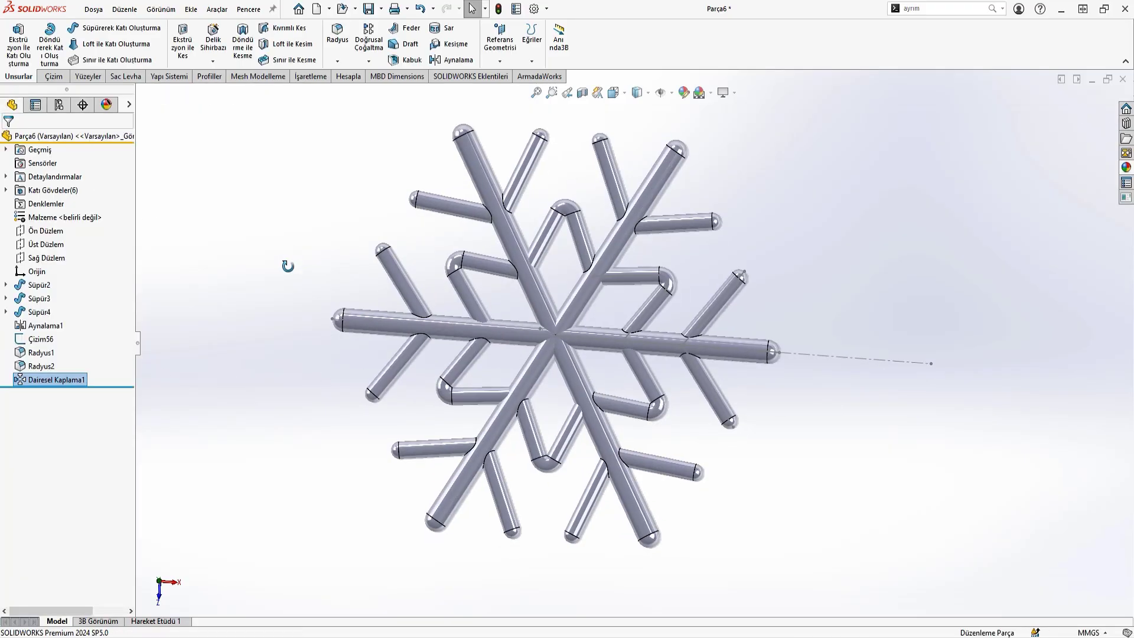
Step: Edit the circular pattern, remove the selected body and turn on Features and Faces (Unsurlar ve Yüzler)
scroll(288, 266, down, 4)
right_click(53, 378)
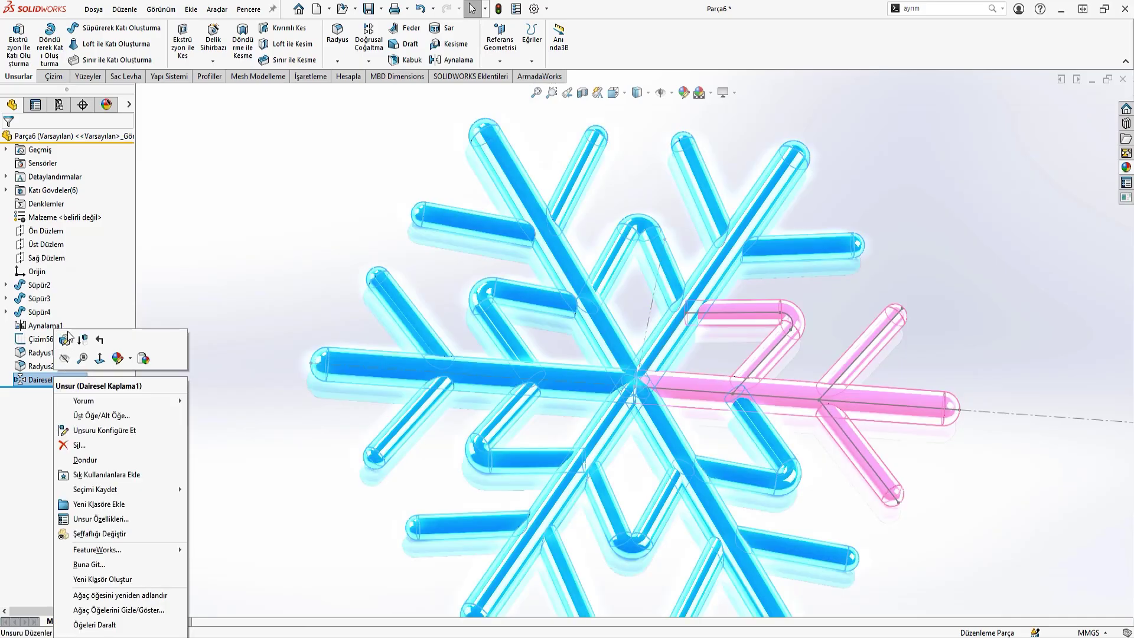
click(66, 339)
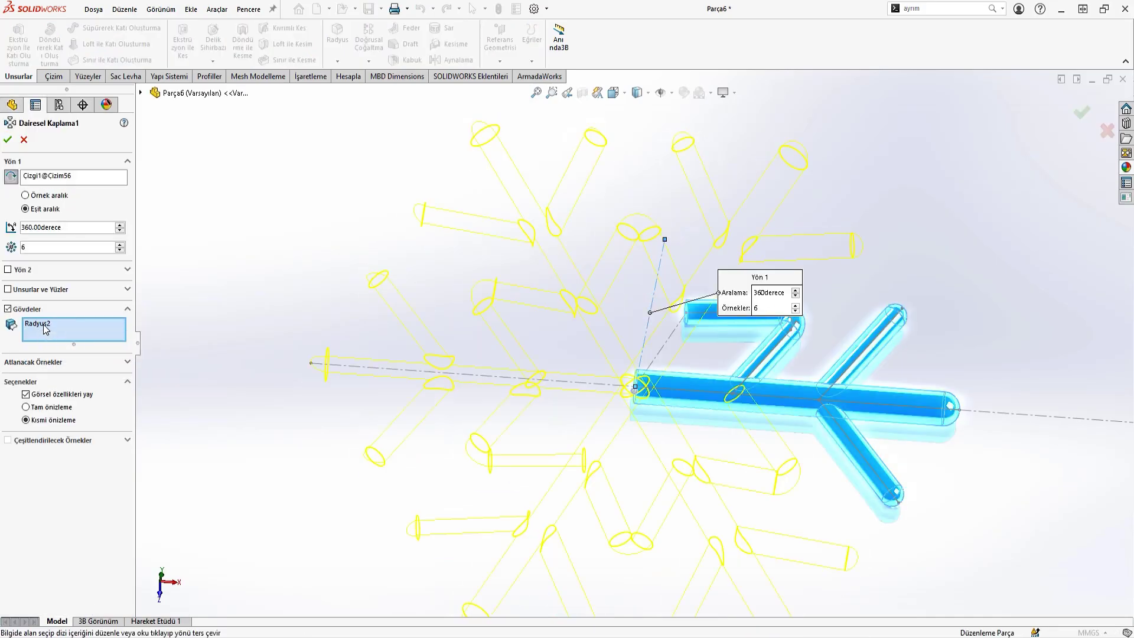
right_click(45, 329)
click(70, 334)
click(8, 290)
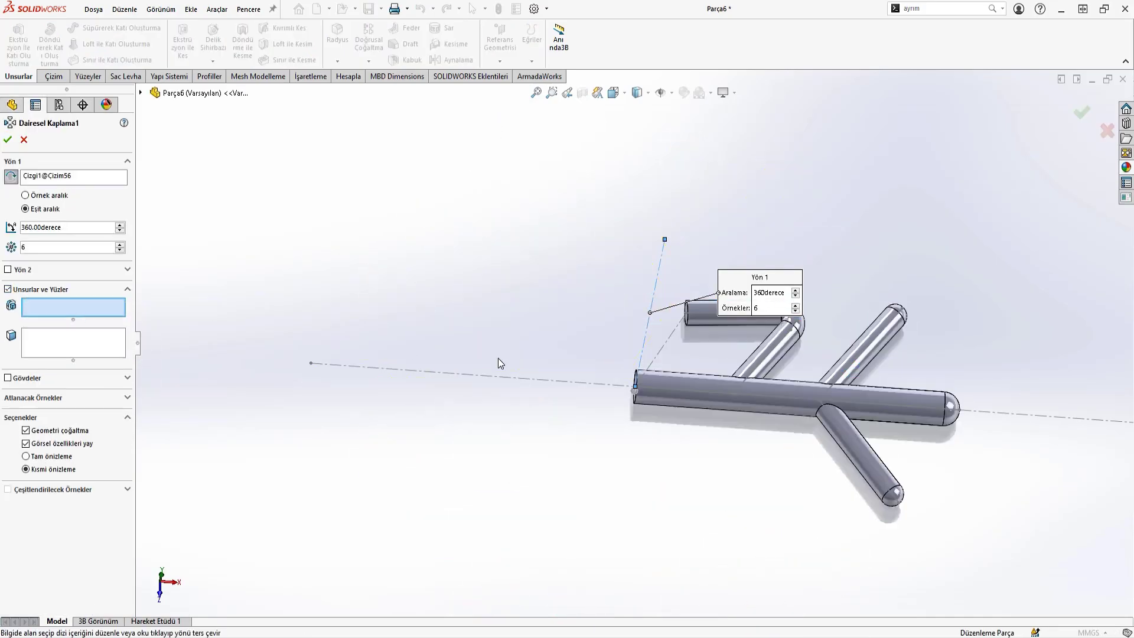
Step: Pattern the three sweeps, the mirrored branch and both fillets (Radyus2, Radyus1) as features
click(742, 388)
click(788, 339)
click(868, 346)
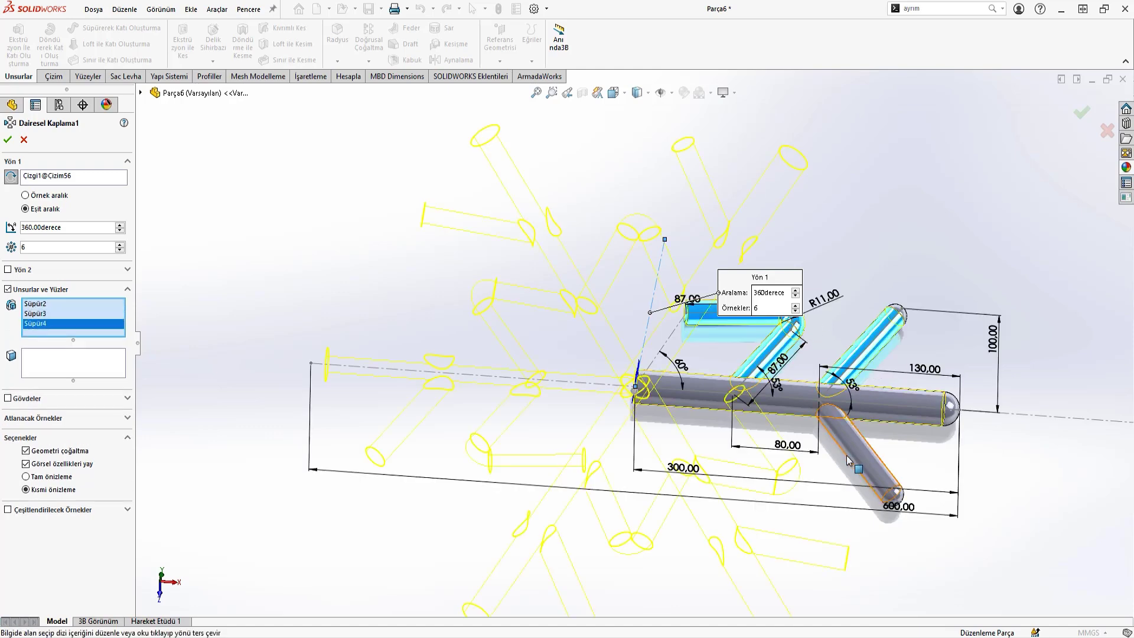
click(862, 459)
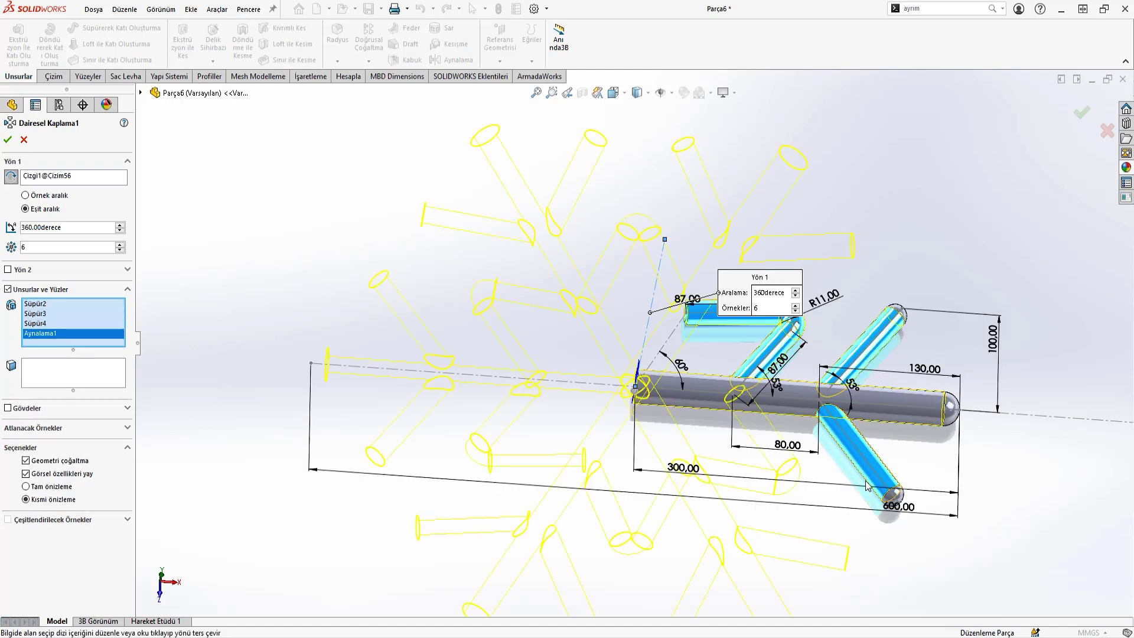
click(896, 492)
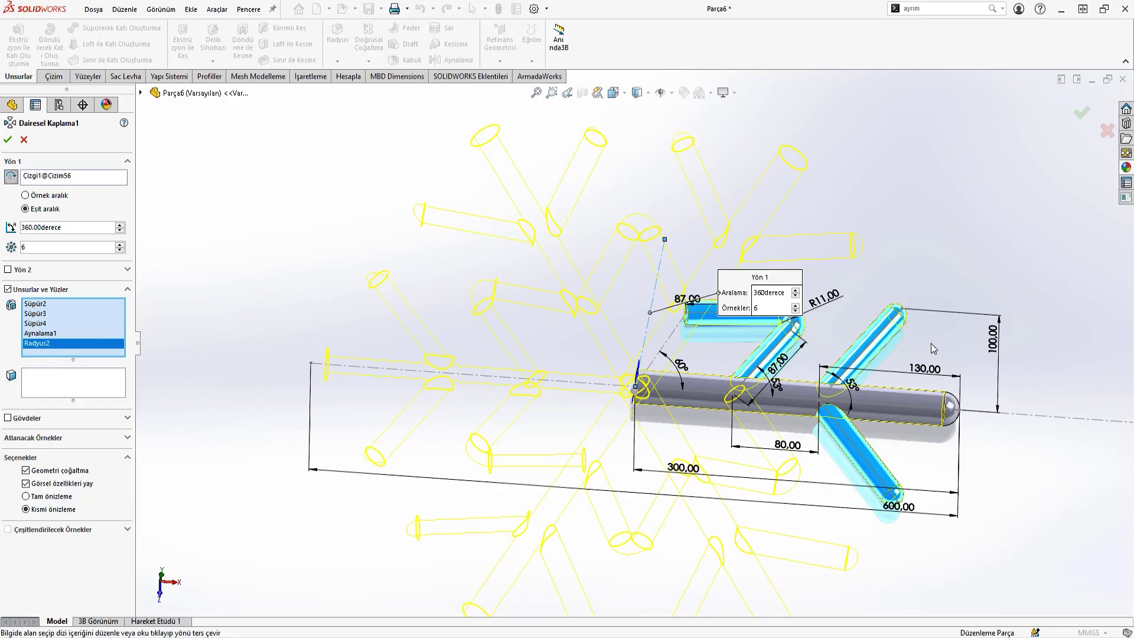
click(951, 404)
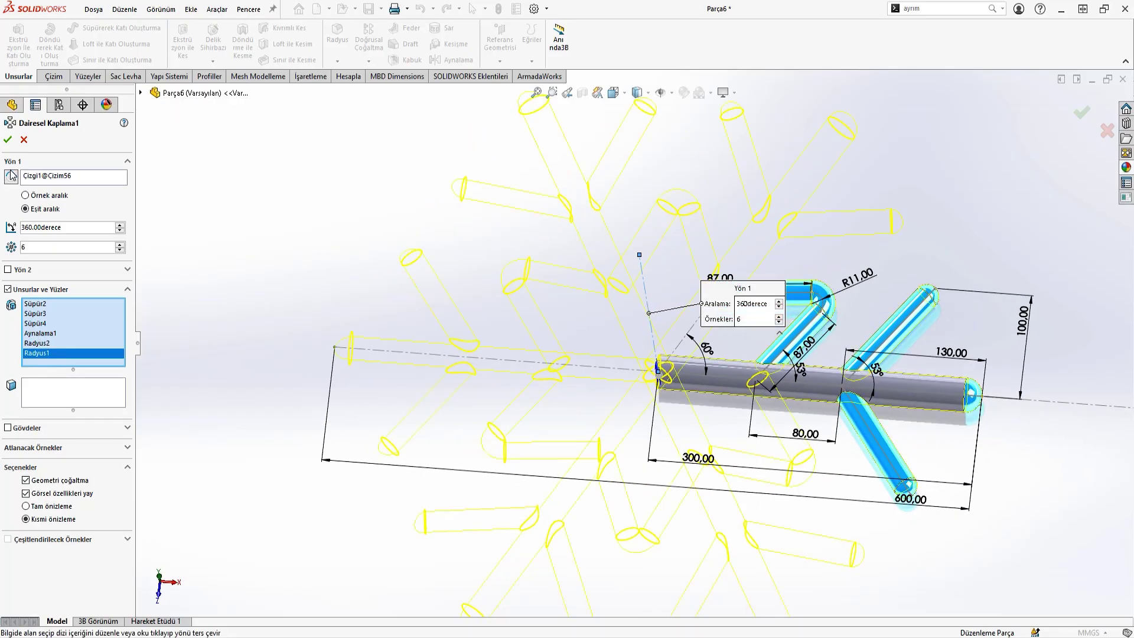
click(8, 139)
Step: Hide sketch Çizim56 with the vertical construction line
middle_drag(434, 249, 629, 230)
right_click(638, 288)
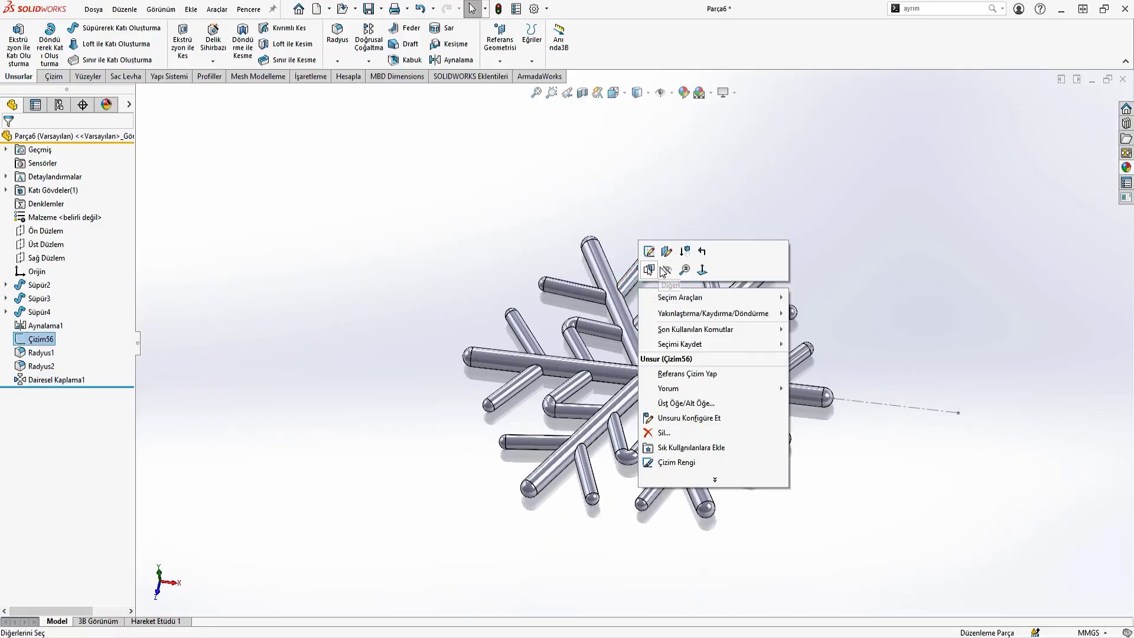
click(665, 265)
Step: Orient the snowflake to the top view and hide the remaining sketch with the horizontal centre line
middle_drag(665, 265, 656, 364)
key(space)
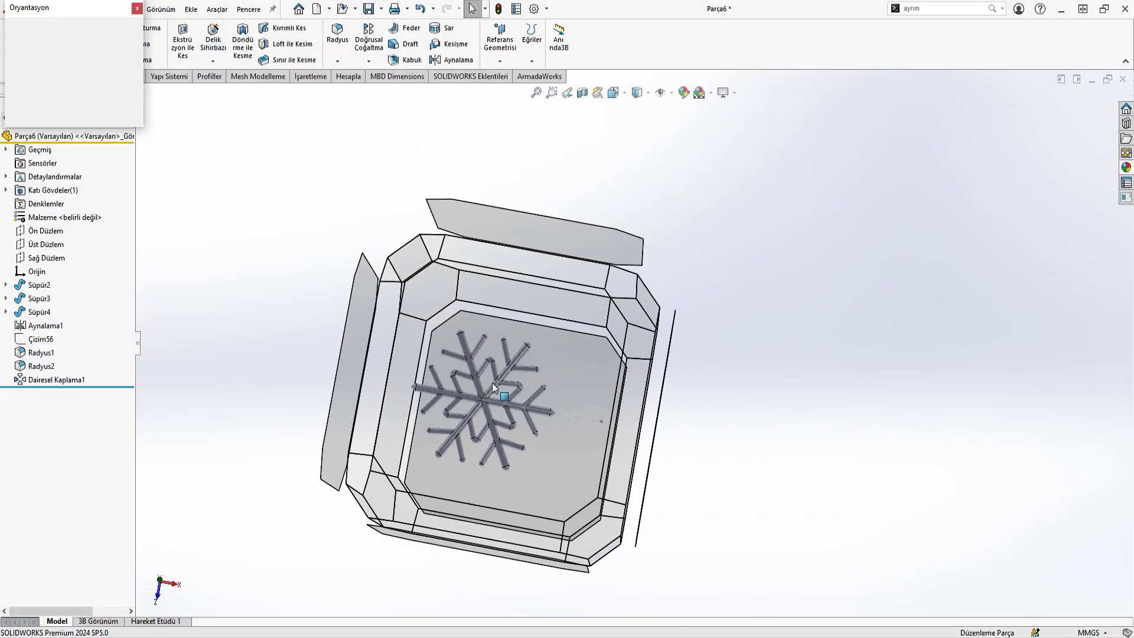
click(497, 382)
scroll(588, 348, down, 8)
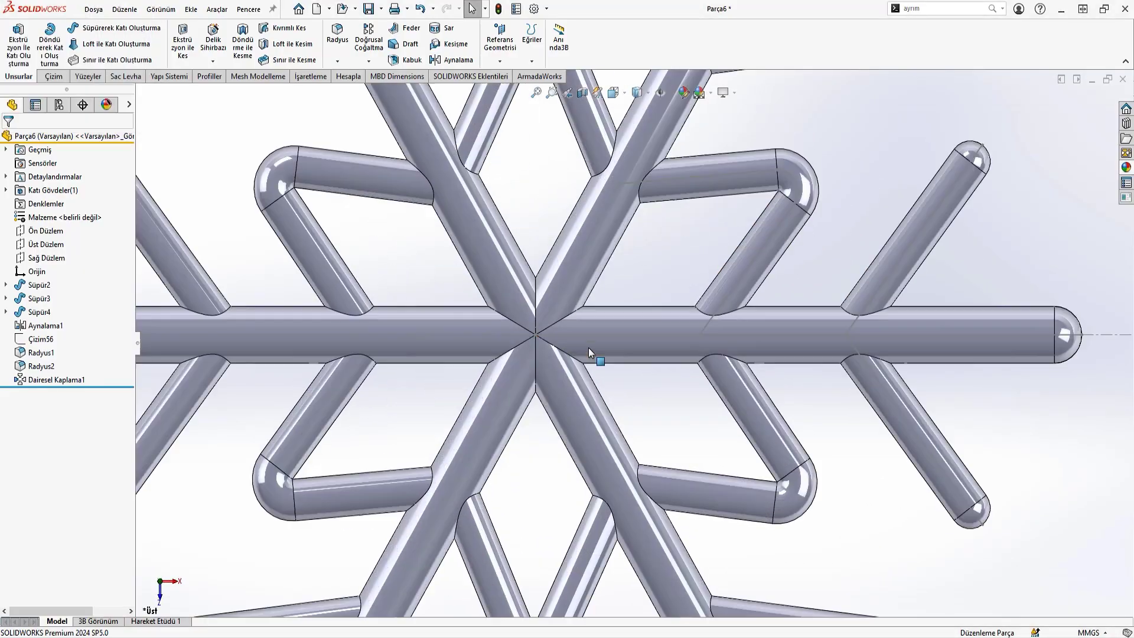
right_click(526, 331)
click(556, 315)
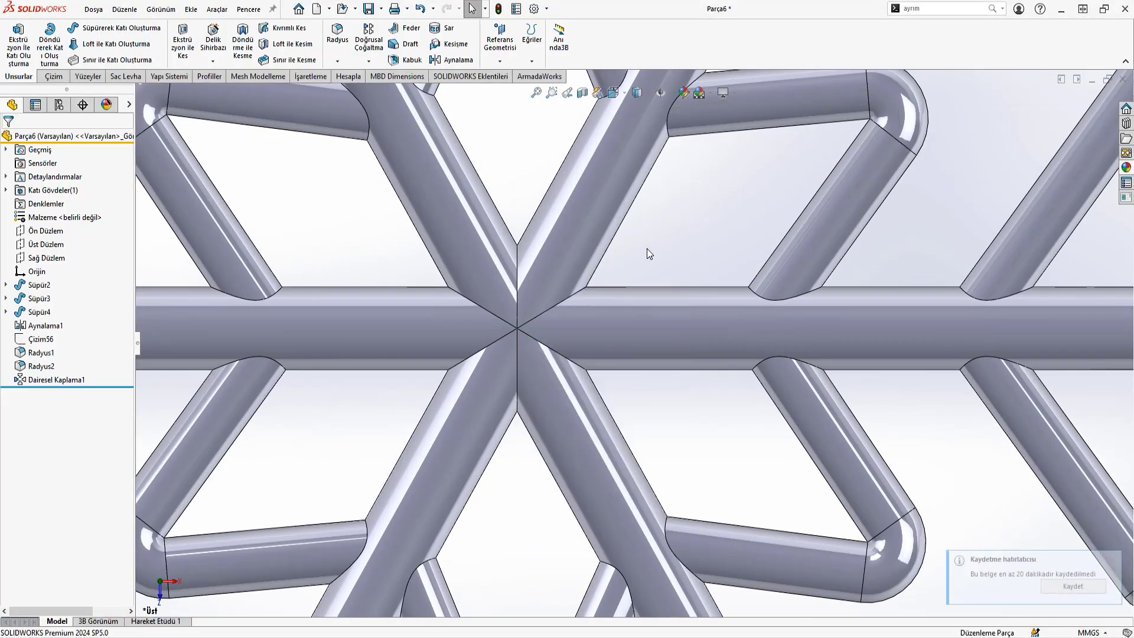
Step: Change the display style to shaded without edges
scroll(650, 246, up, 6)
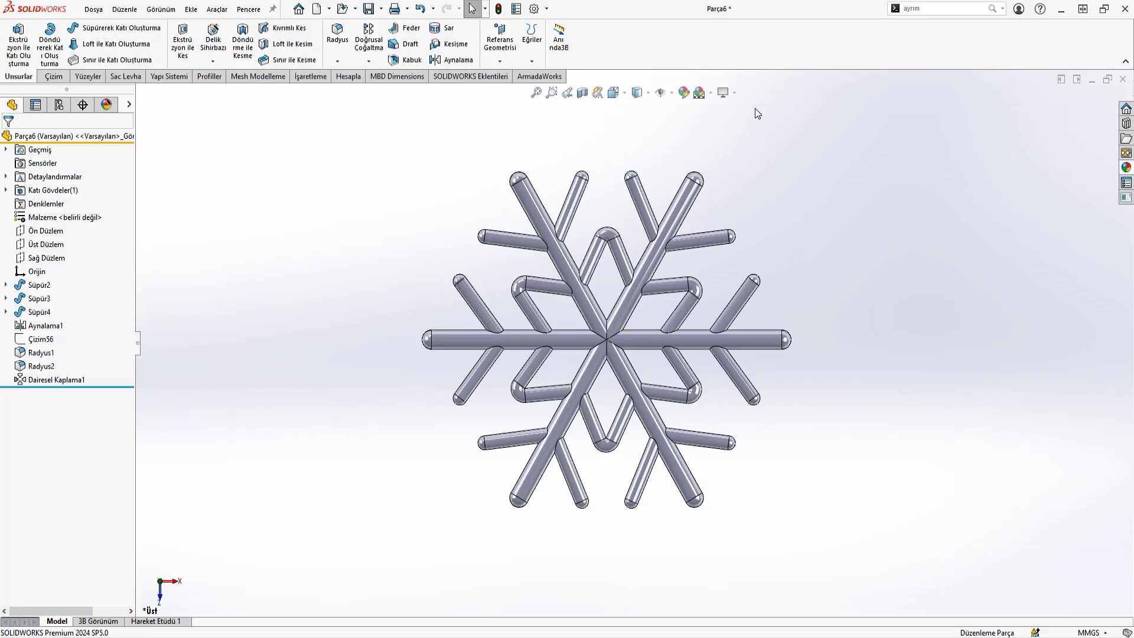
click(648, 92)
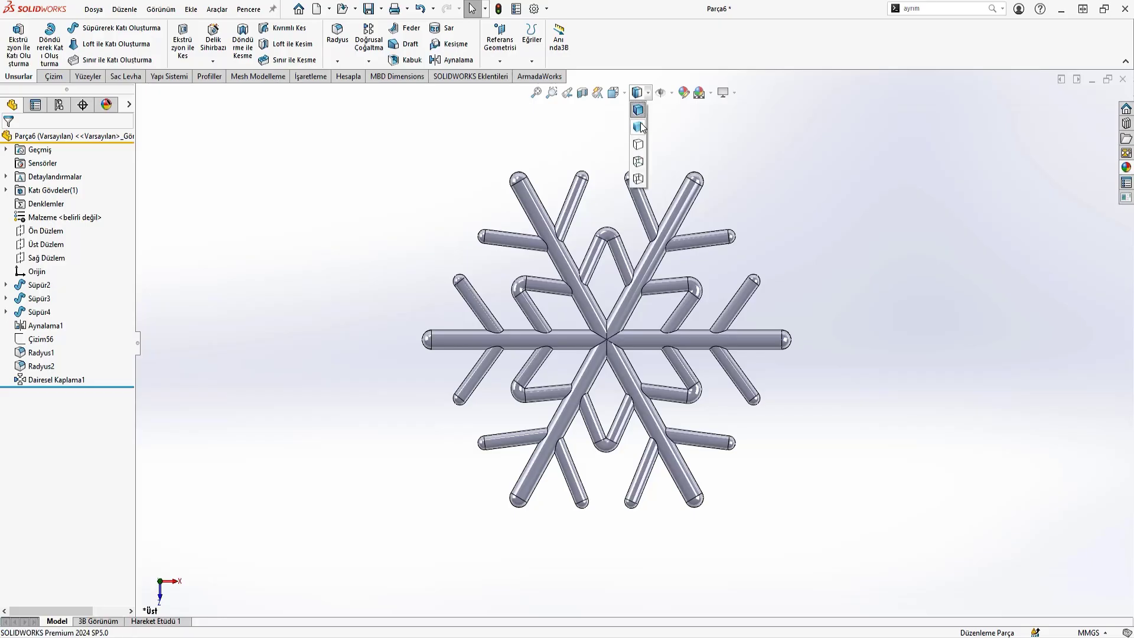
click(639, 126)
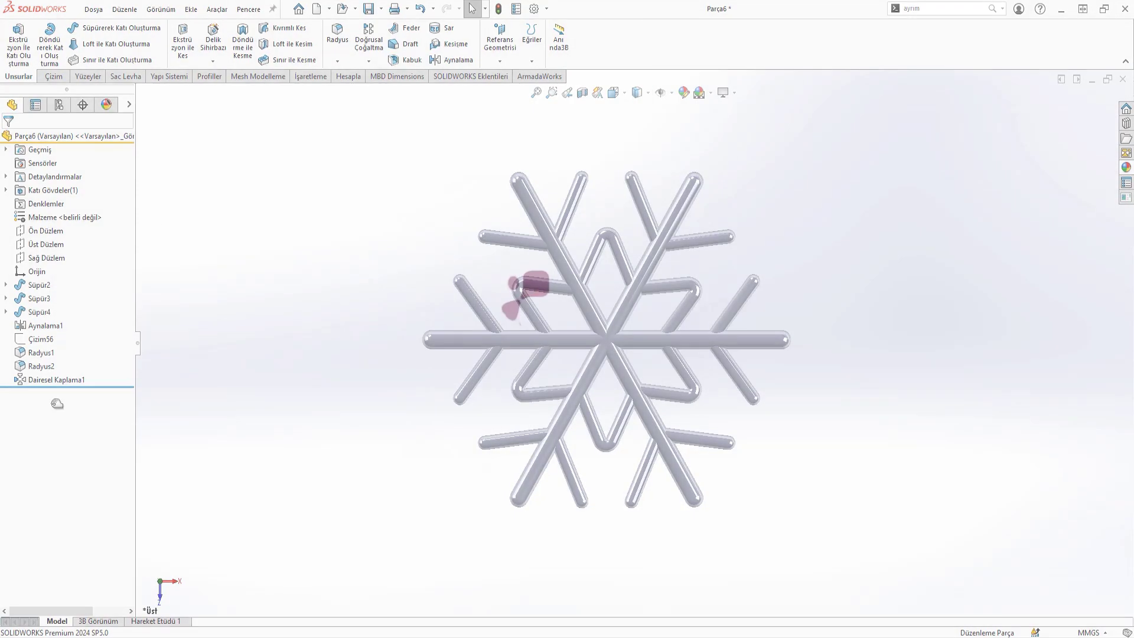